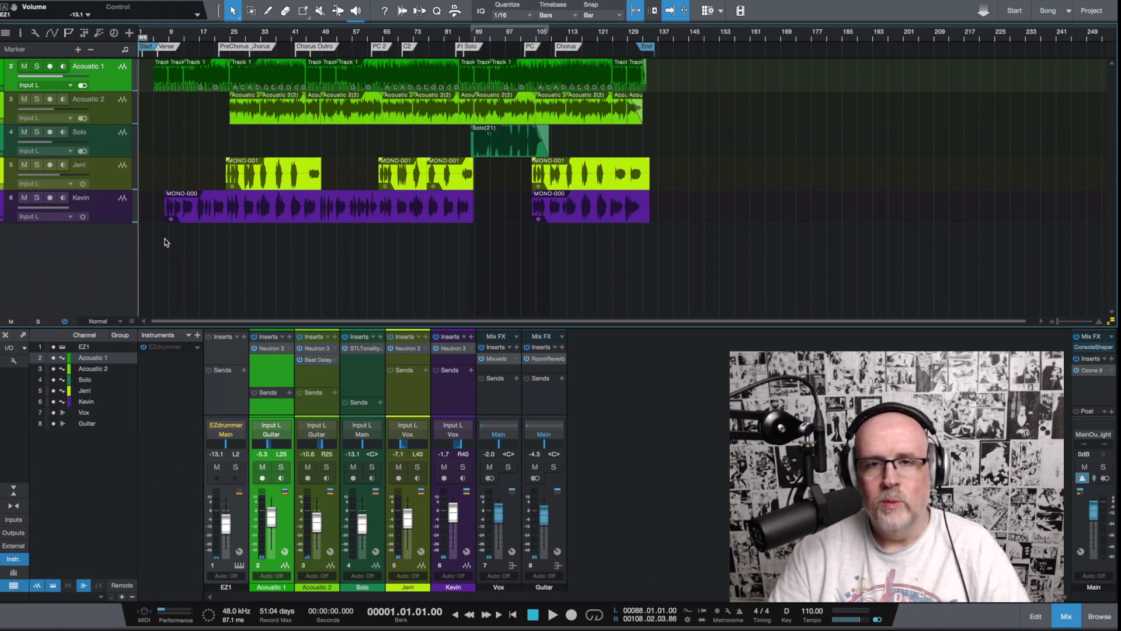
Solo the EZ1 drum channel, show its EZdrummer instrument and play the drum groove from the song's start for several bars.
click(236, 468)
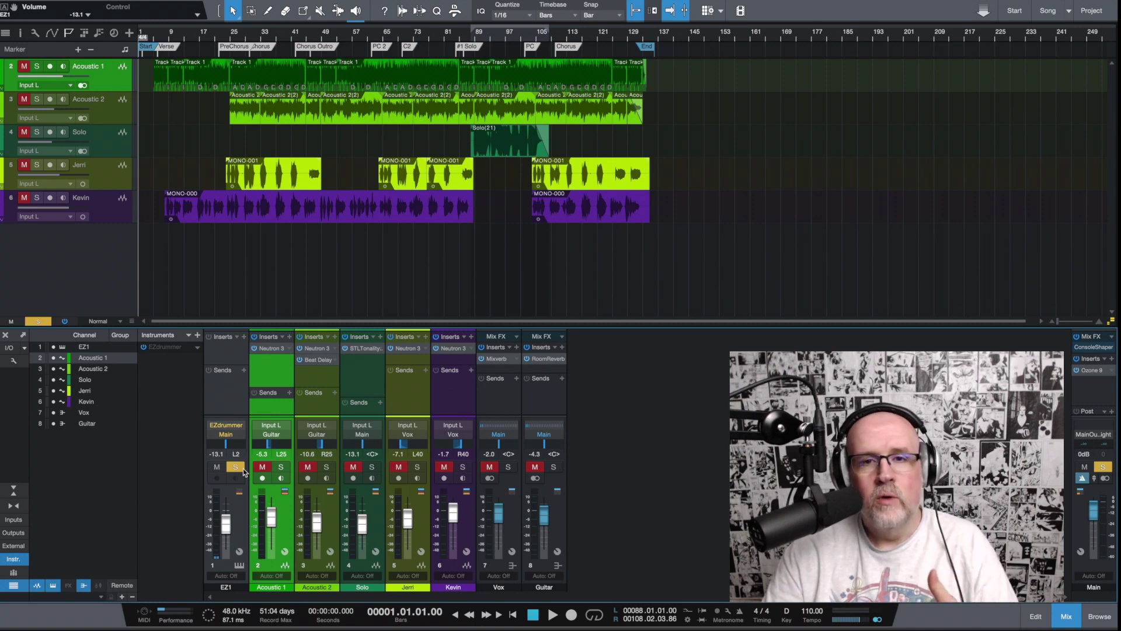
click(220, 425)
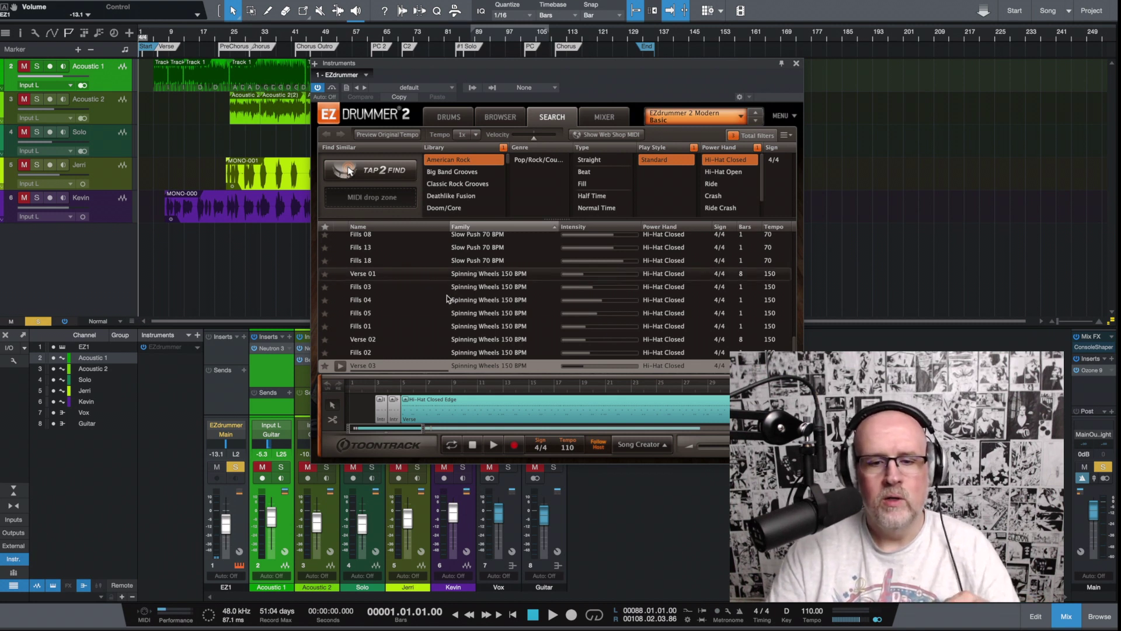
click(553, 615)
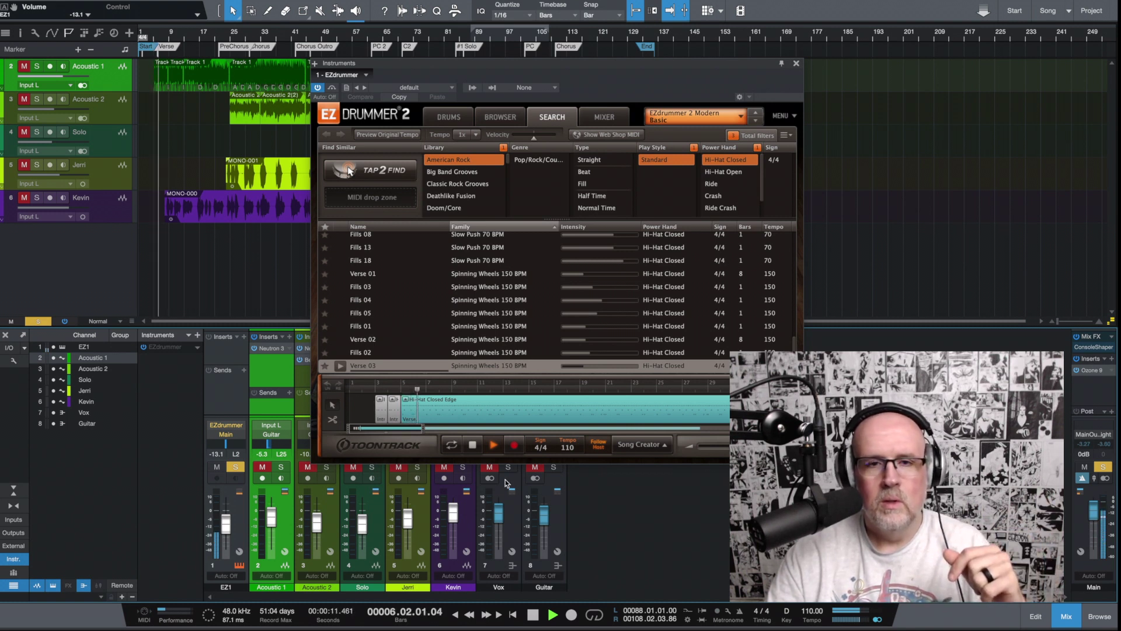
click(534, 615)
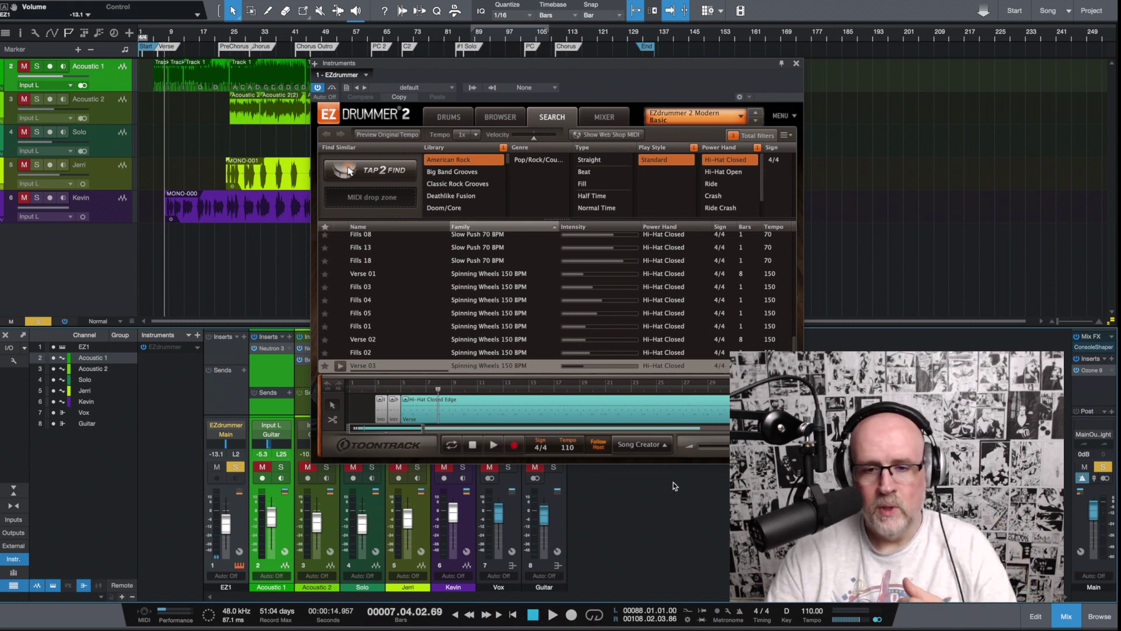
Examine the drum pattern in the EZdrummer timeline through to its end, then close the instrument window.
scroll(612, 409, right, 2)
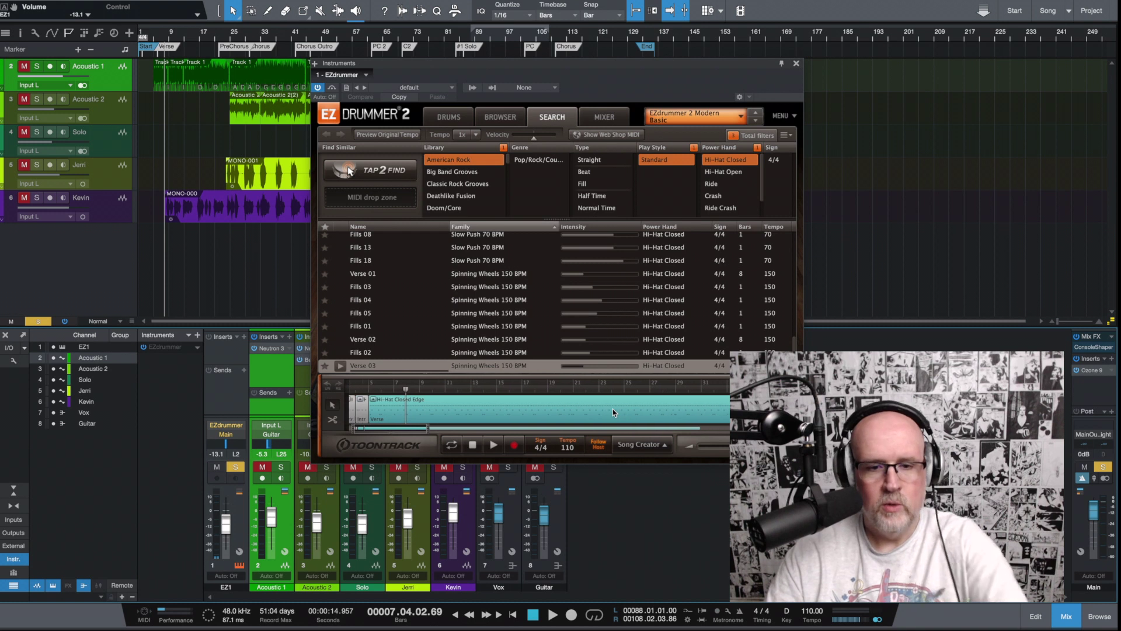
scroll(612, 409, right, 6)
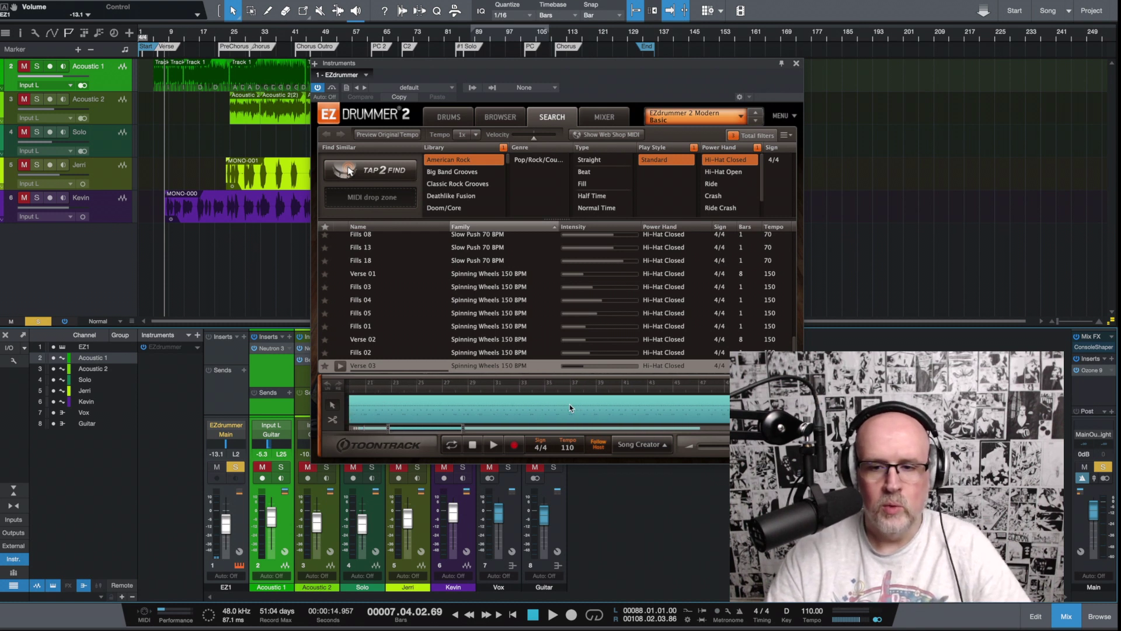
scroll(571, 407, right, 15)
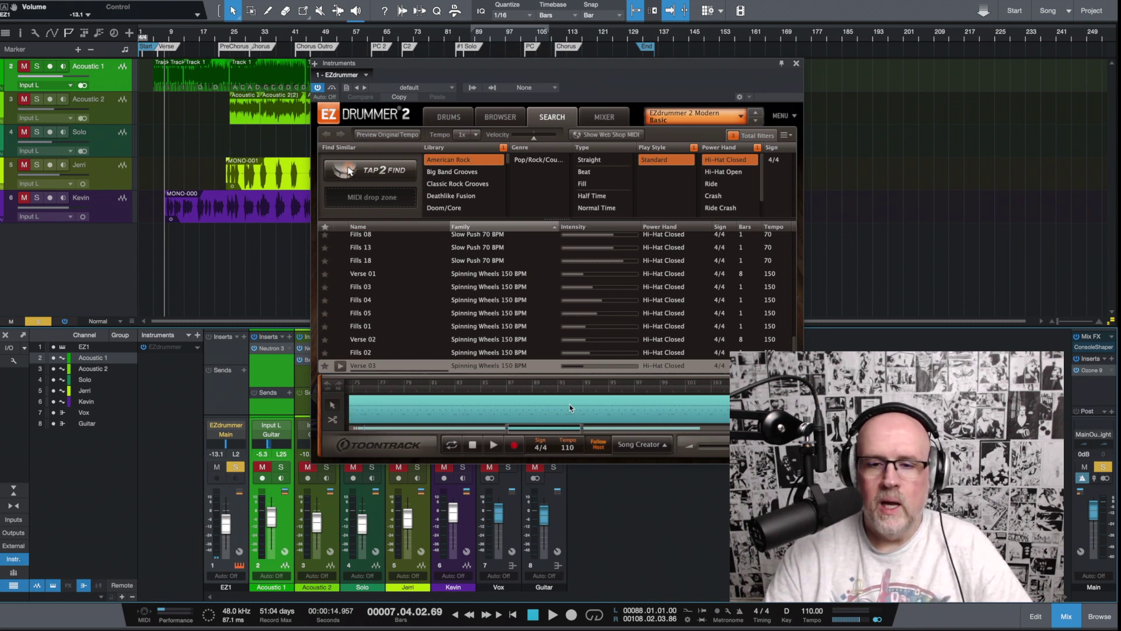
scroll(570, 405, right, 14)
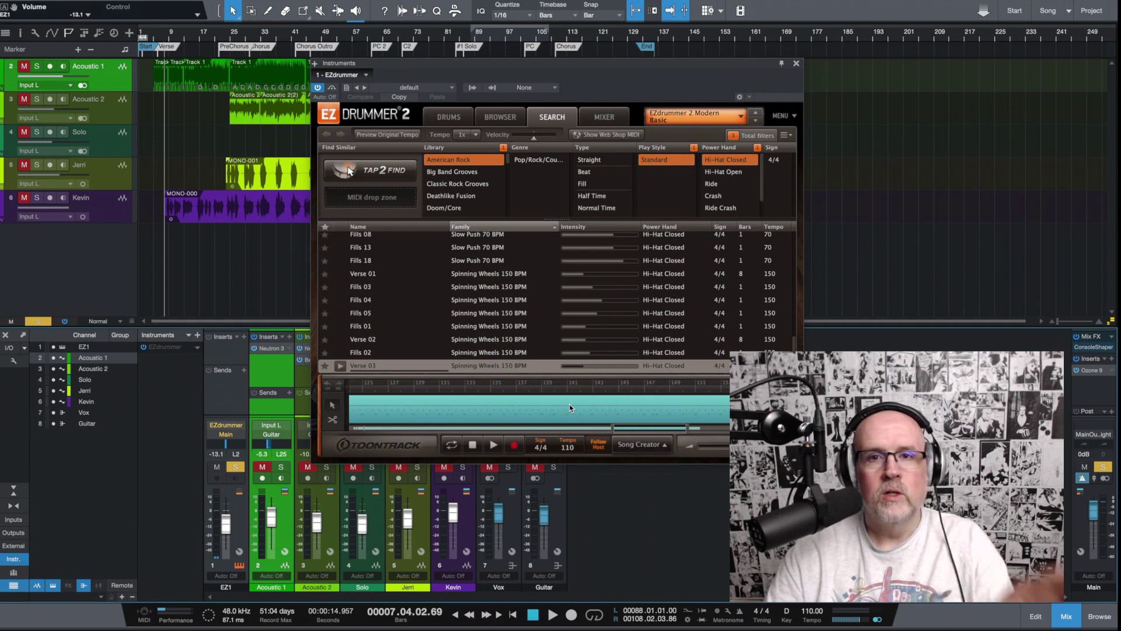
scroll(570, 404, right, 5)
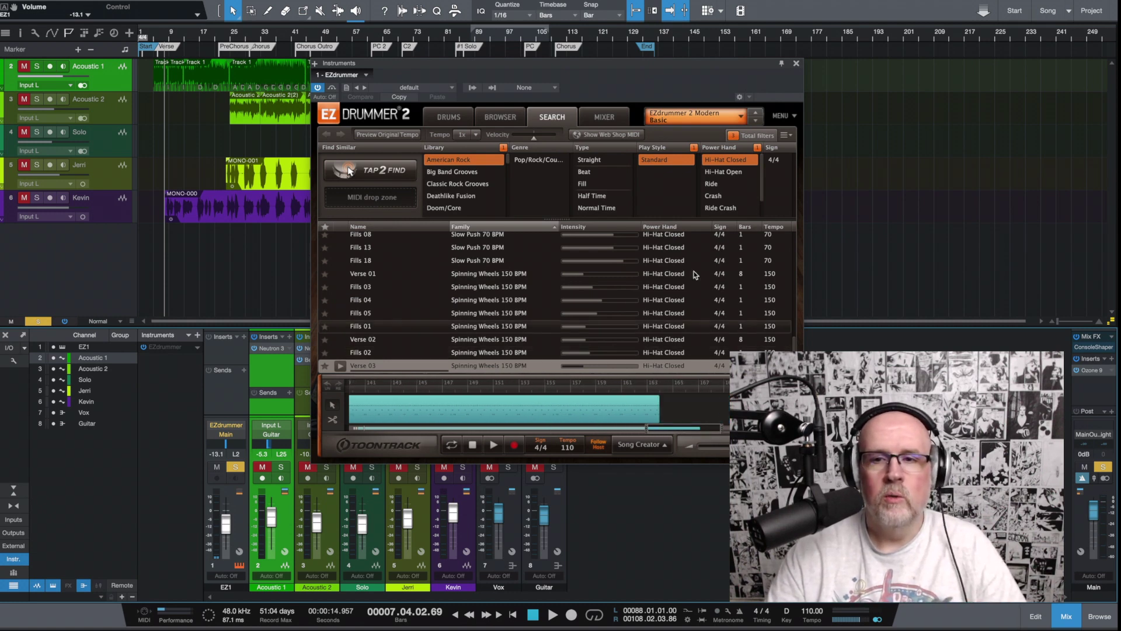
click(796, 63)
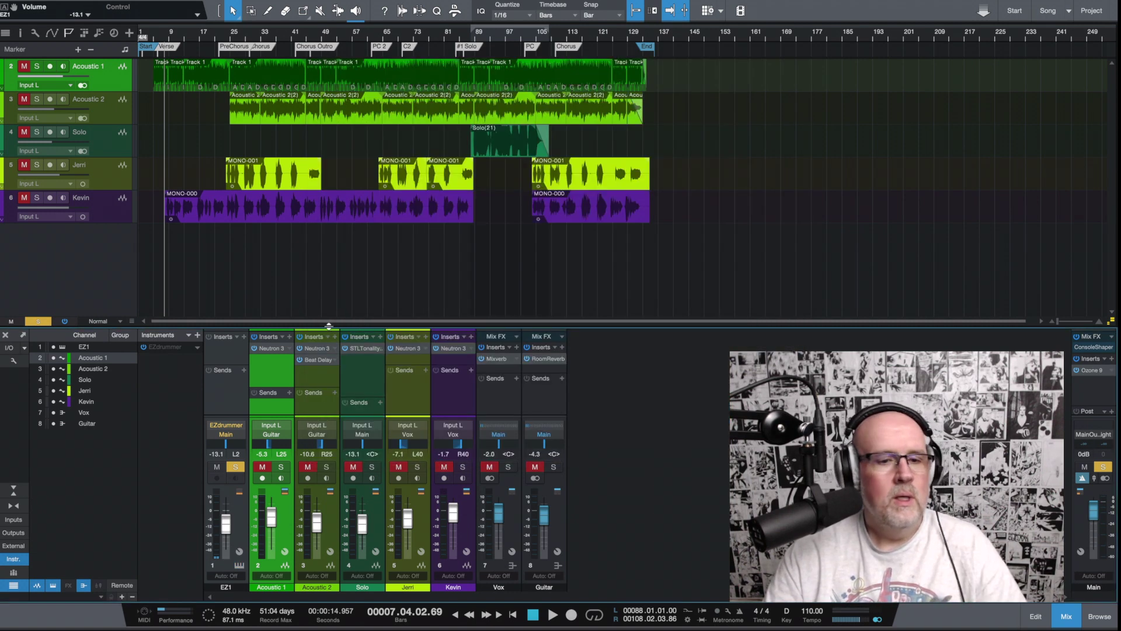
Unsolo the drums, solo the Acoustic 1 track and listen to it from bar 5.
click(235, 467)
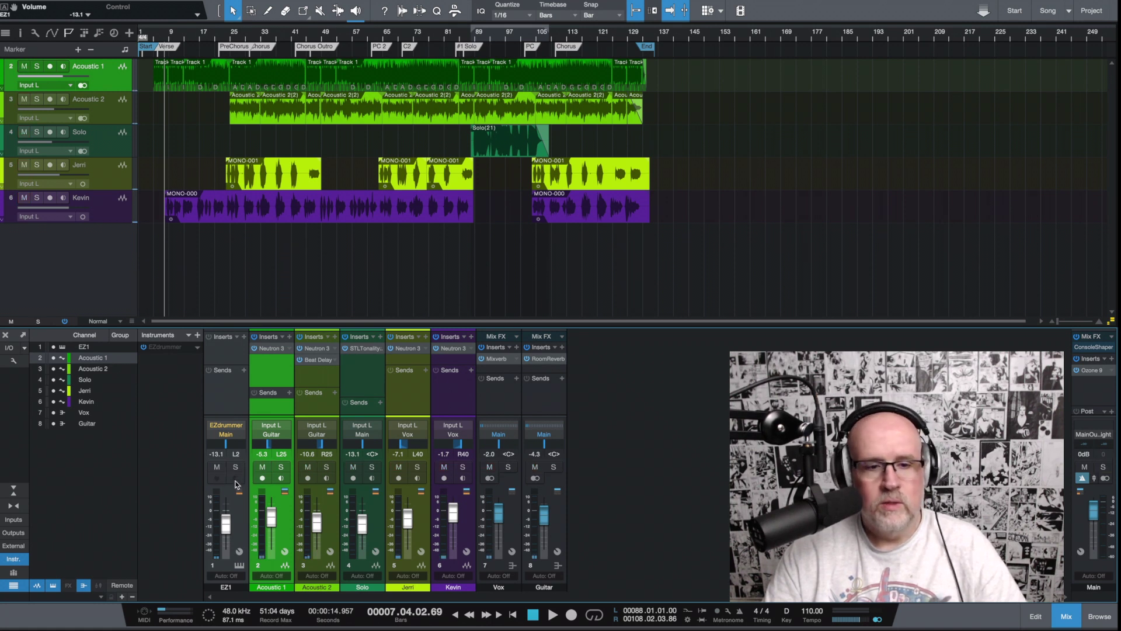
click(281, 466)
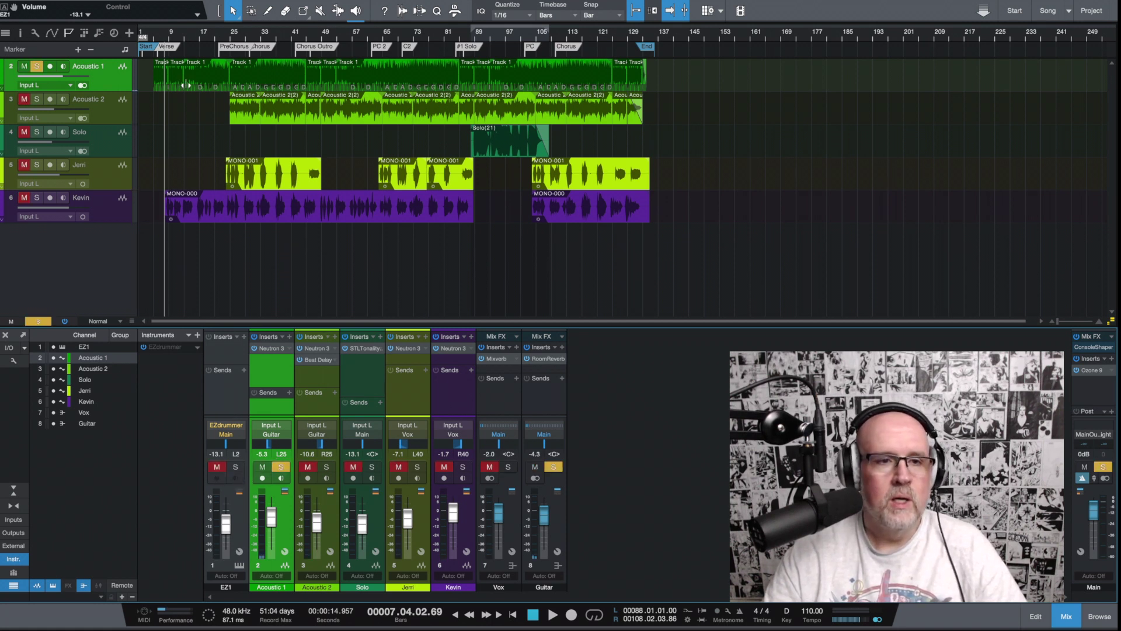
click(154, 36)
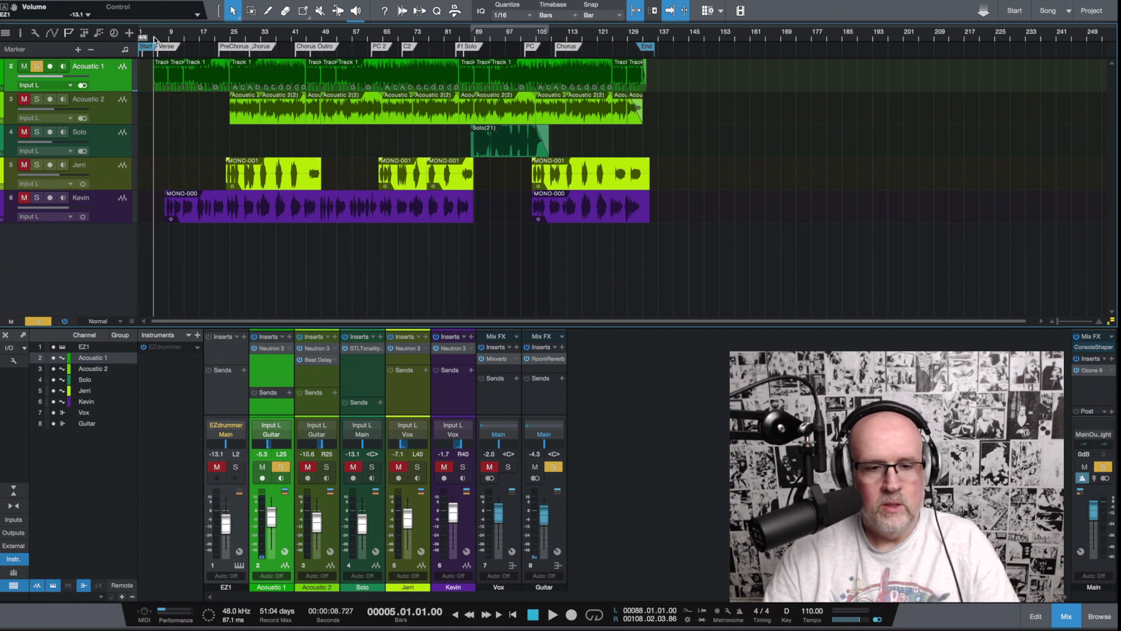
key(space)
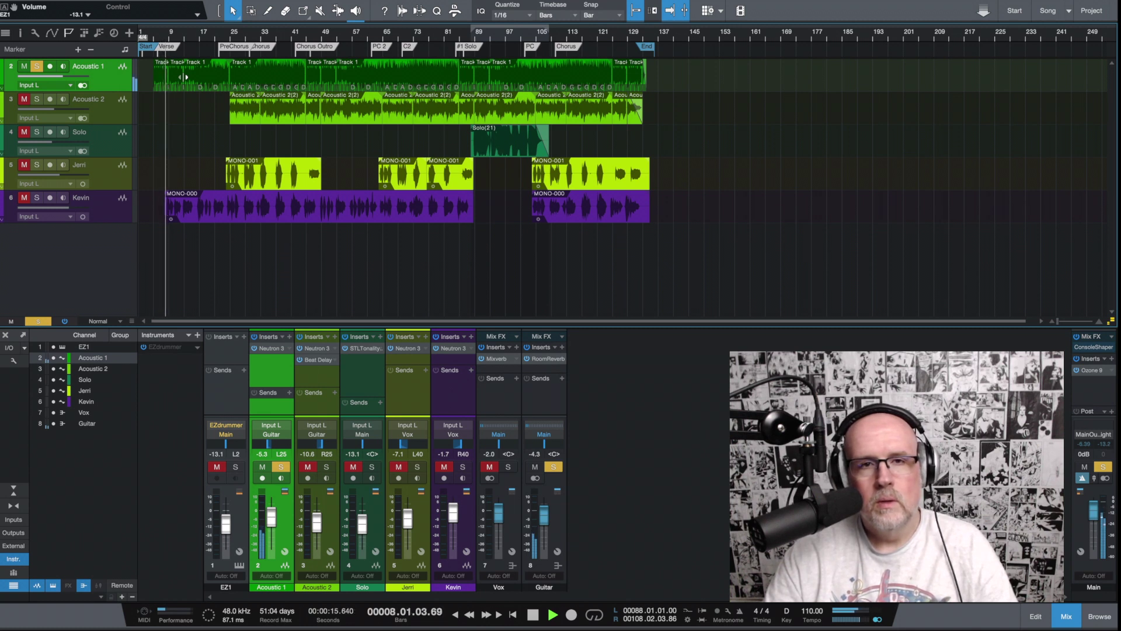
key(space)
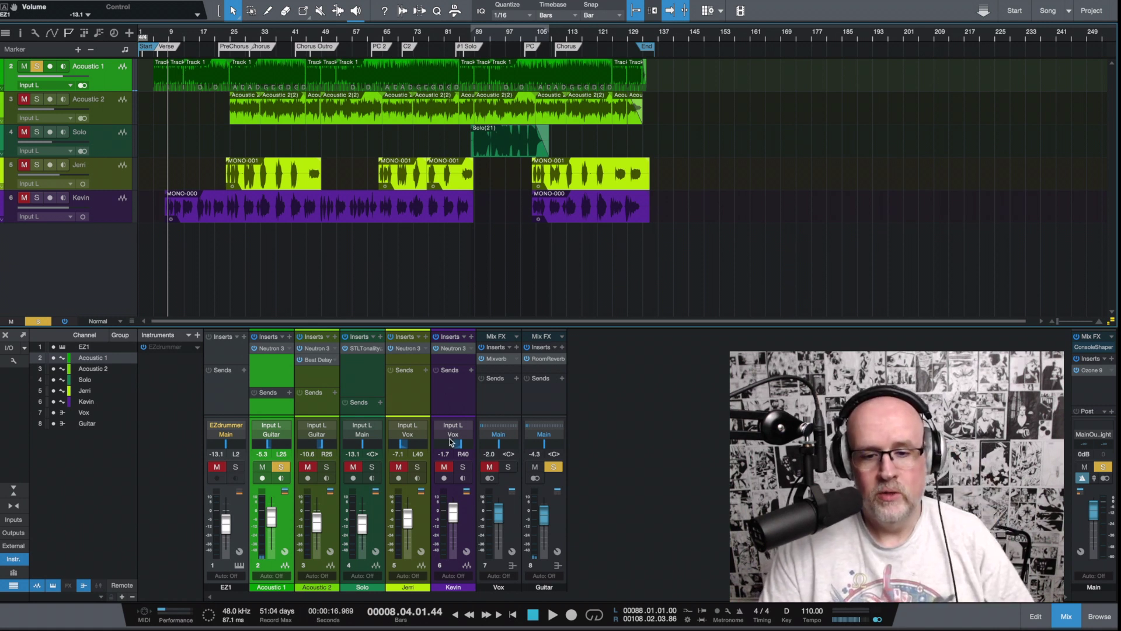
click(535, 617)
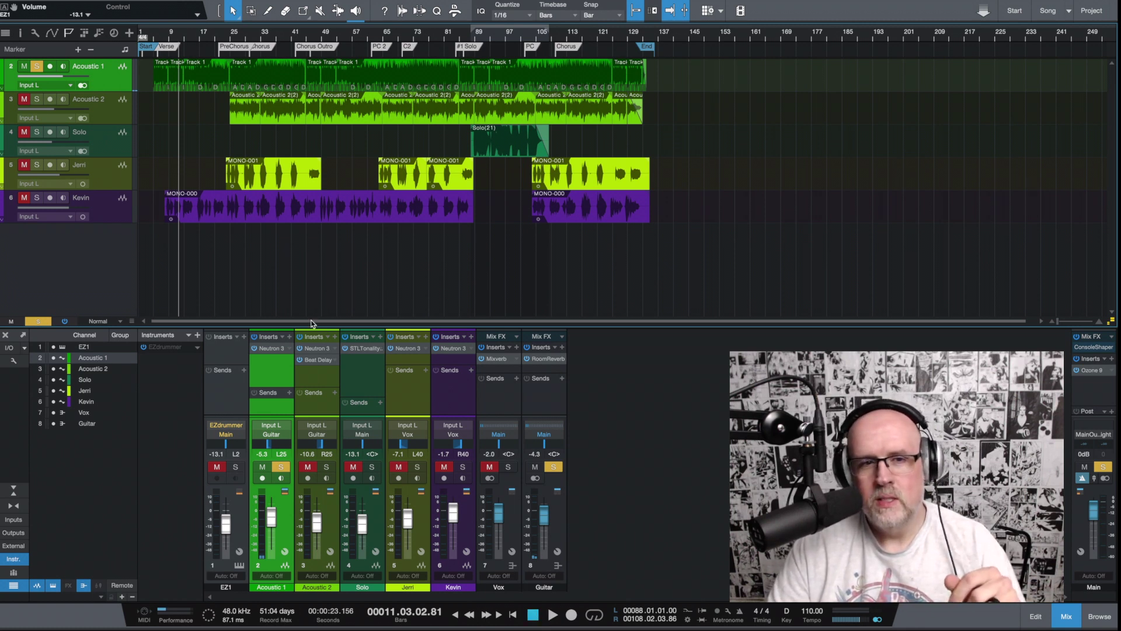
Place the playback position at bar 25 and listen to the Acoustic 2 track soloed on its own.
click(234, 37)
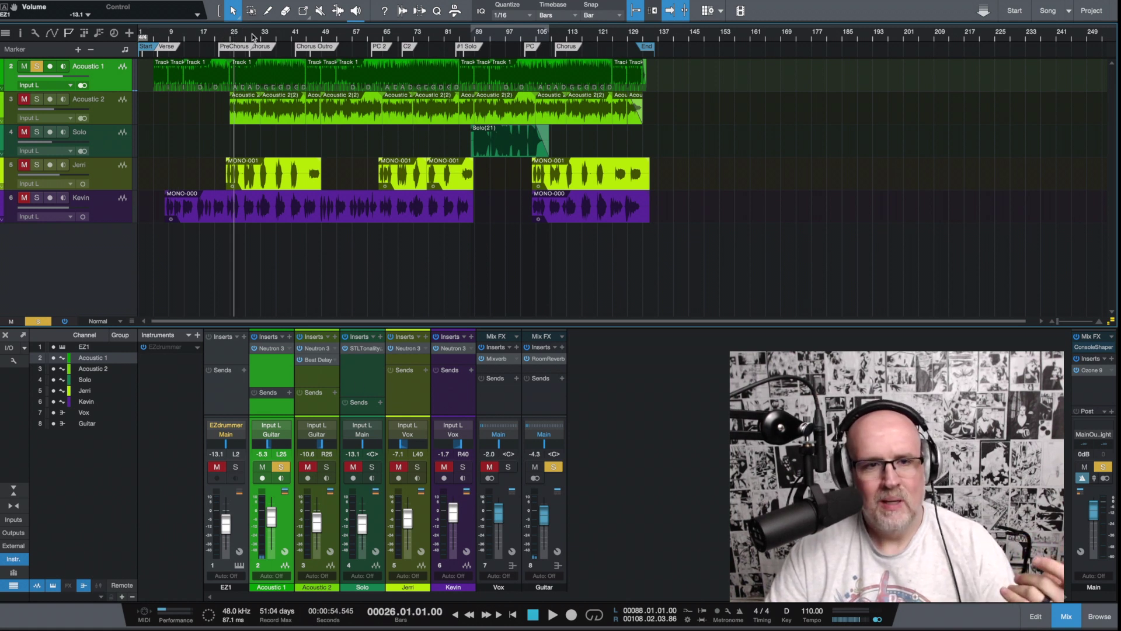
click(230, 37)
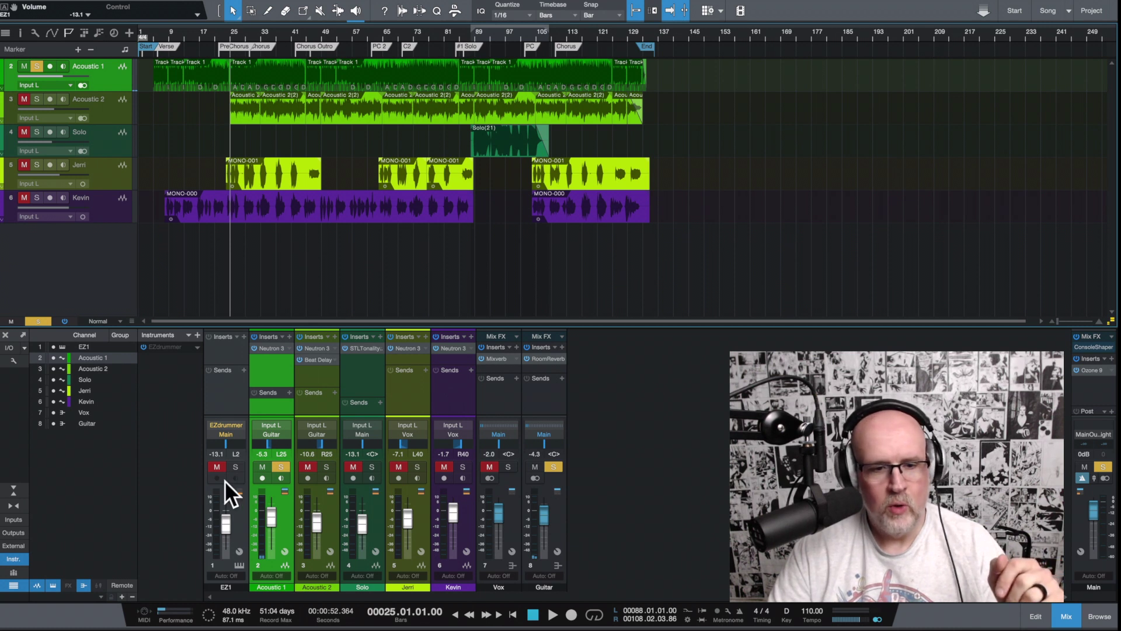
click(281, 467)
click(327, 466)
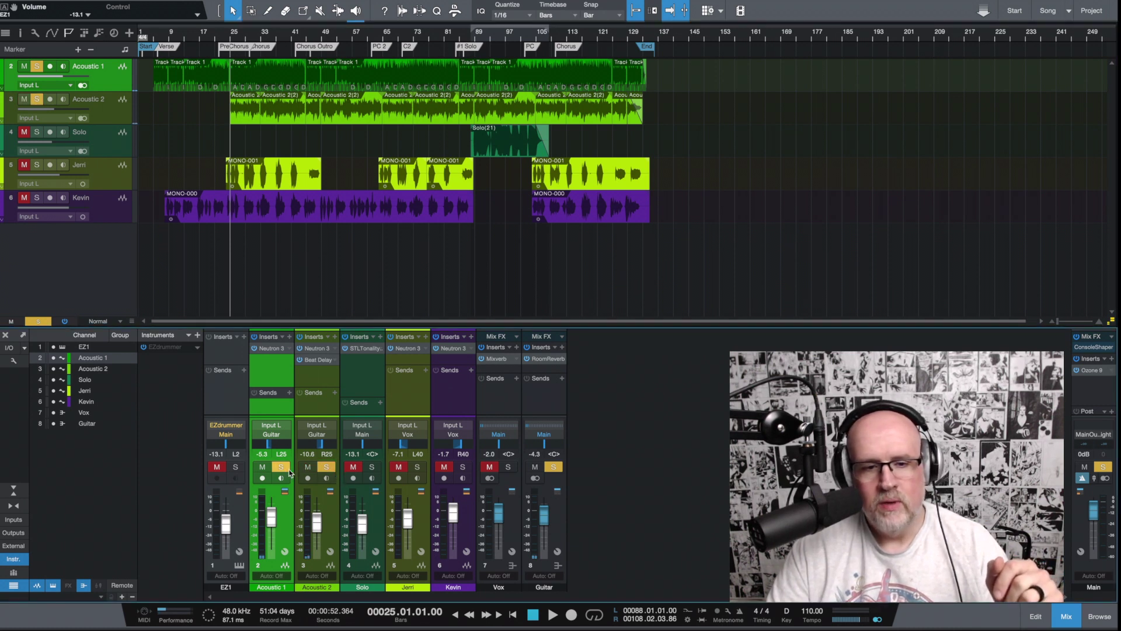
click(552, 615)
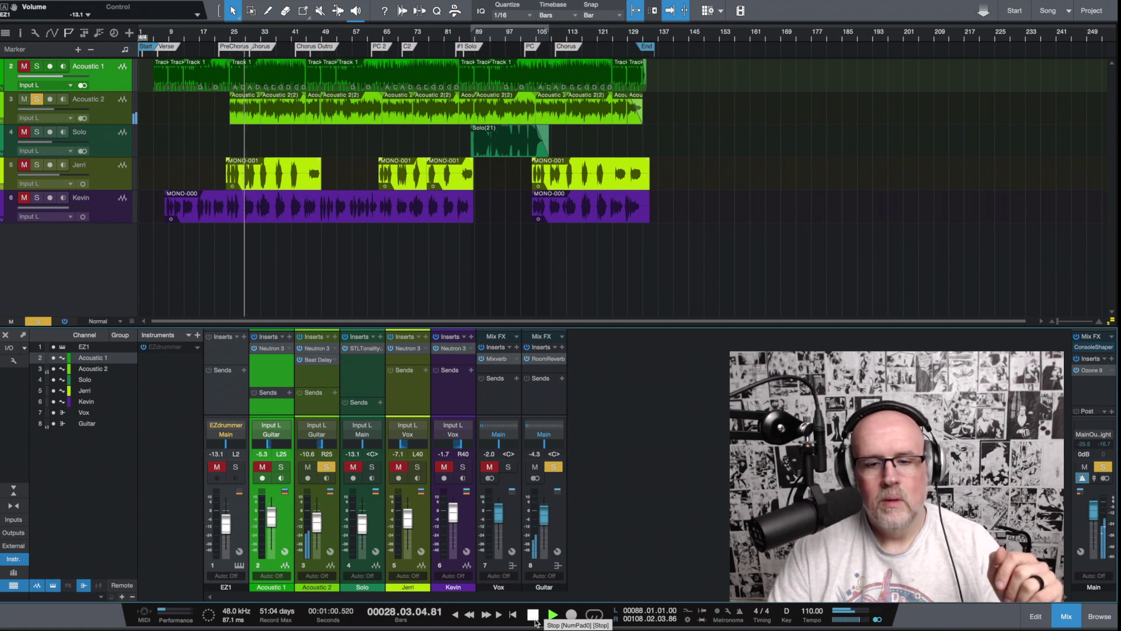
click(533, 616)
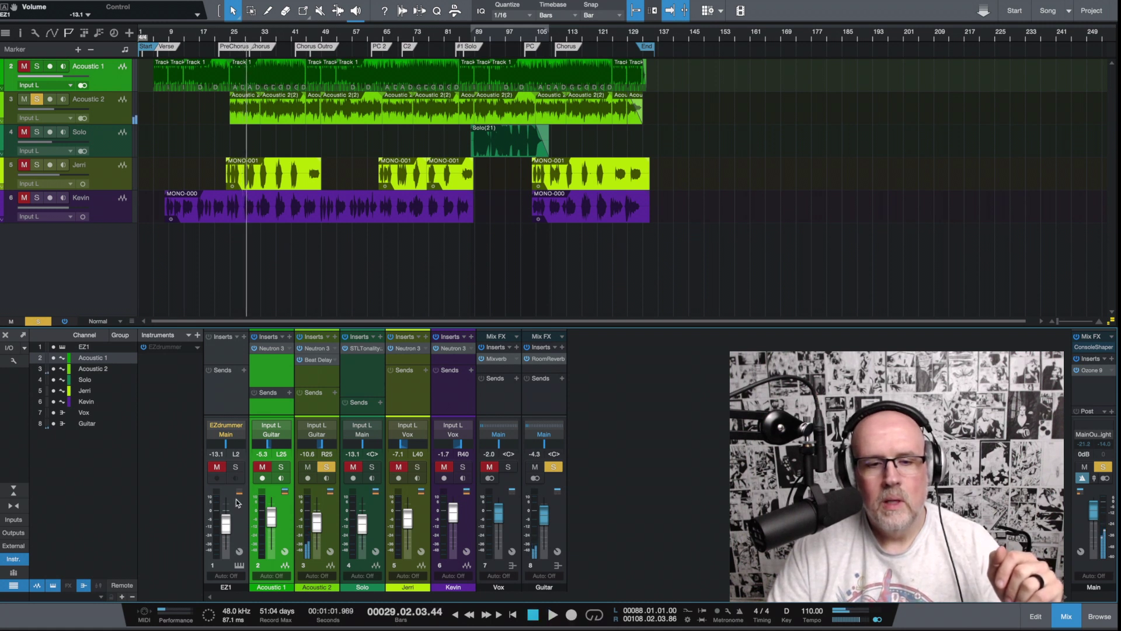
Solo Acoustic 1 together with Acoustic 2 and listen to both guitars for a few bars.
click(262, 467)
click(281, 467)
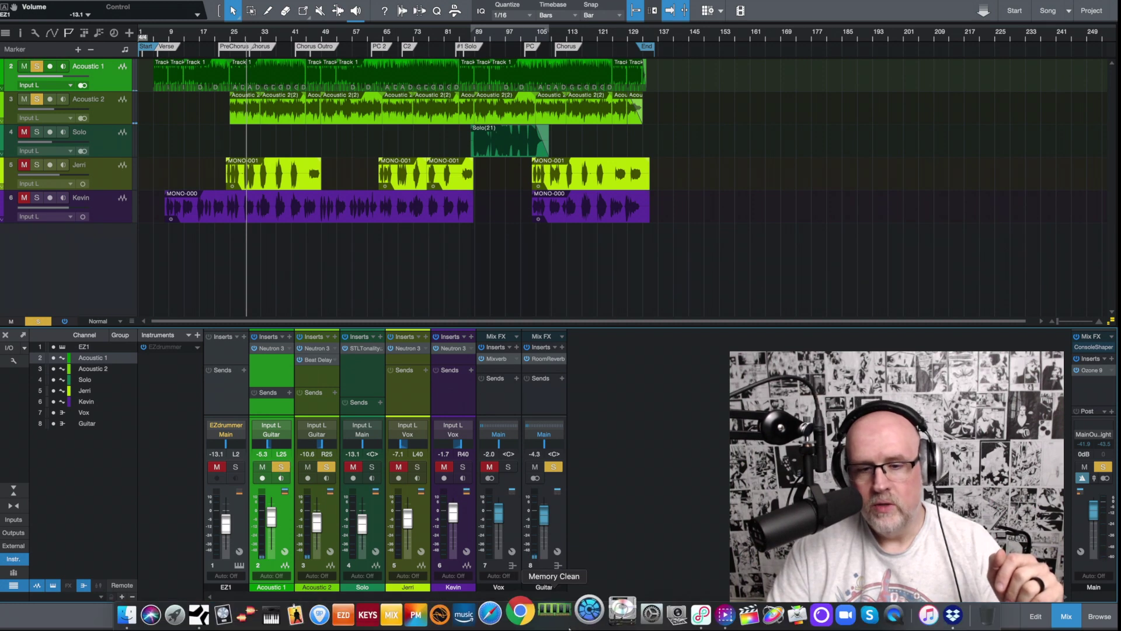
click(552, 615)
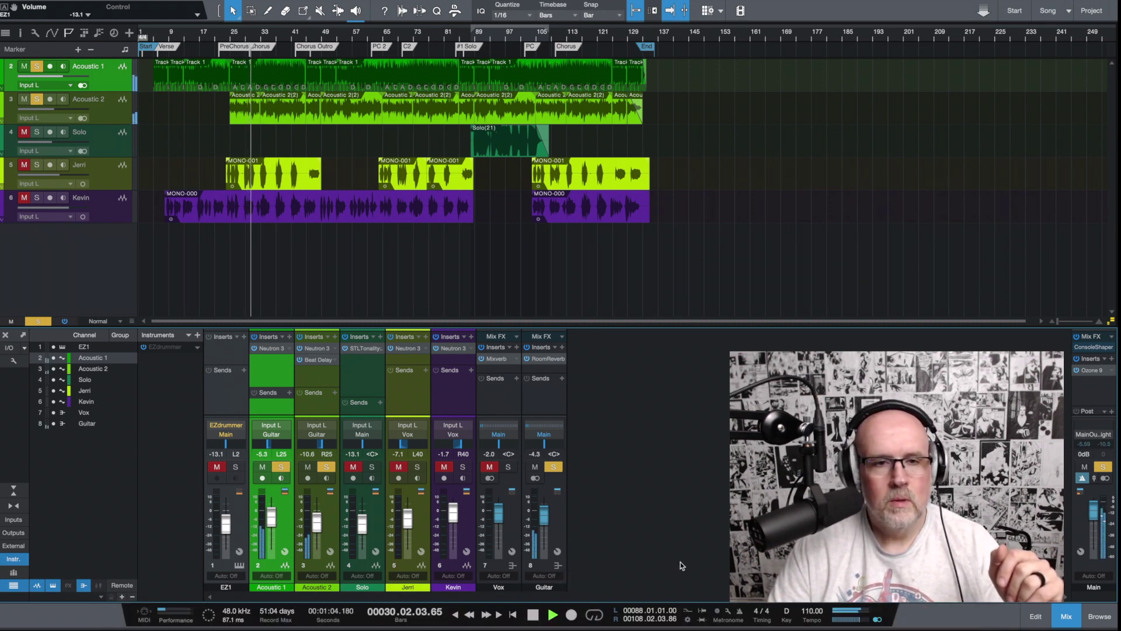
click(533, 615)
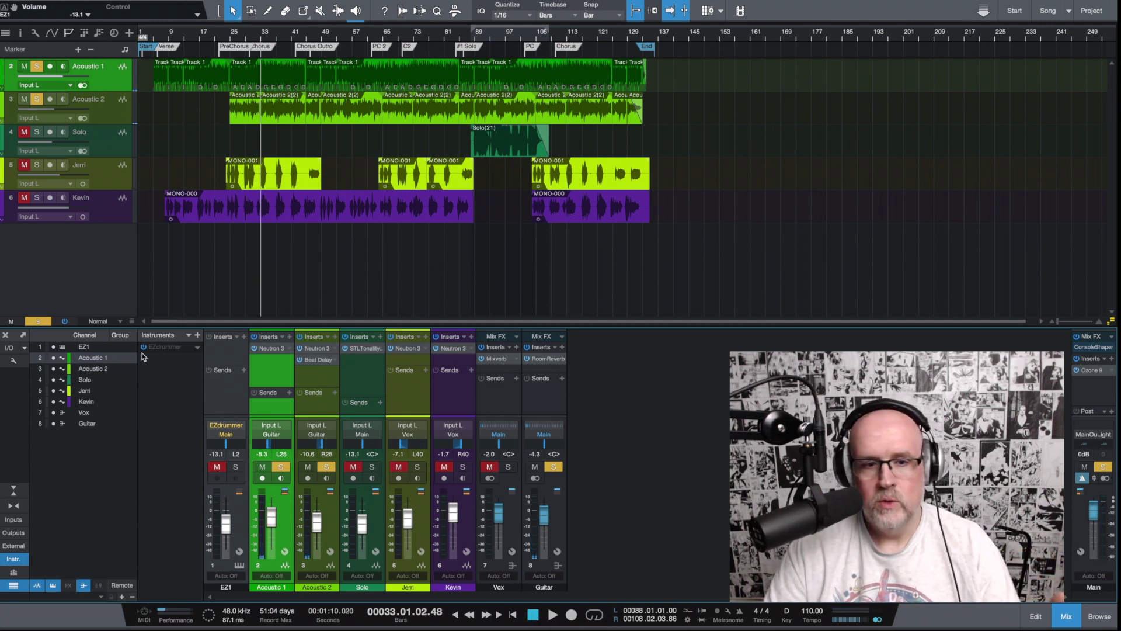
Load the acoustic guitar preset Strumming Pop Acoustic into Neutron 3 on the Acoustic 1 channel and close the plug-in.
click(266, 349)
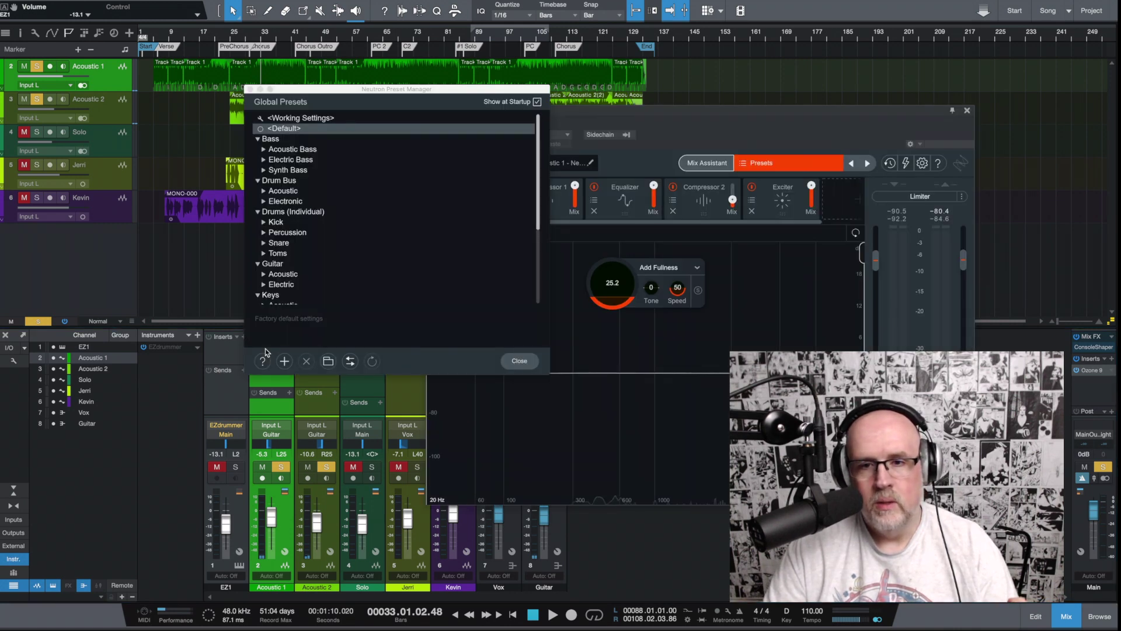
scroll(411, 233, down, 1)
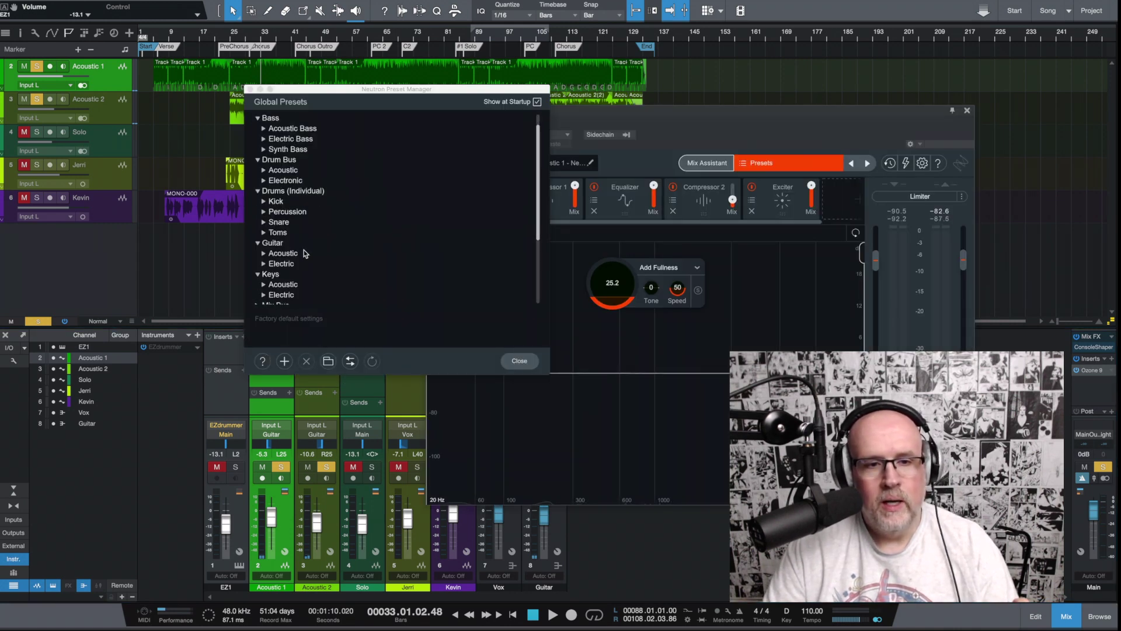
click(263, 253)
scroll(336, 253, down, 3)
scroll(337, 252, down, 10)
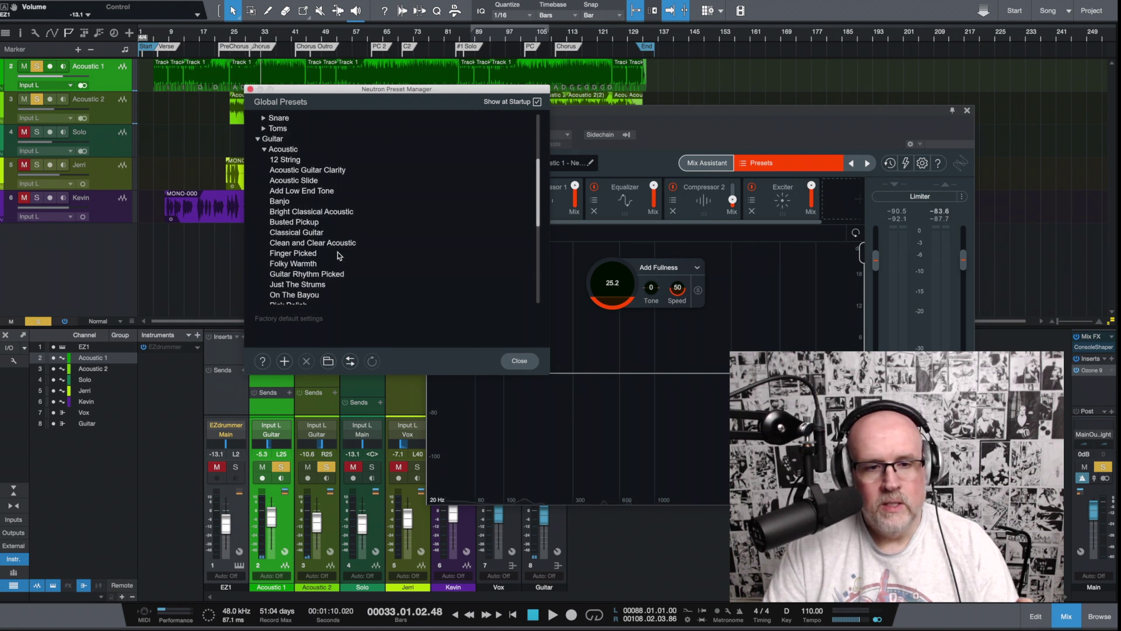
scroll(338, 251, up, 1)
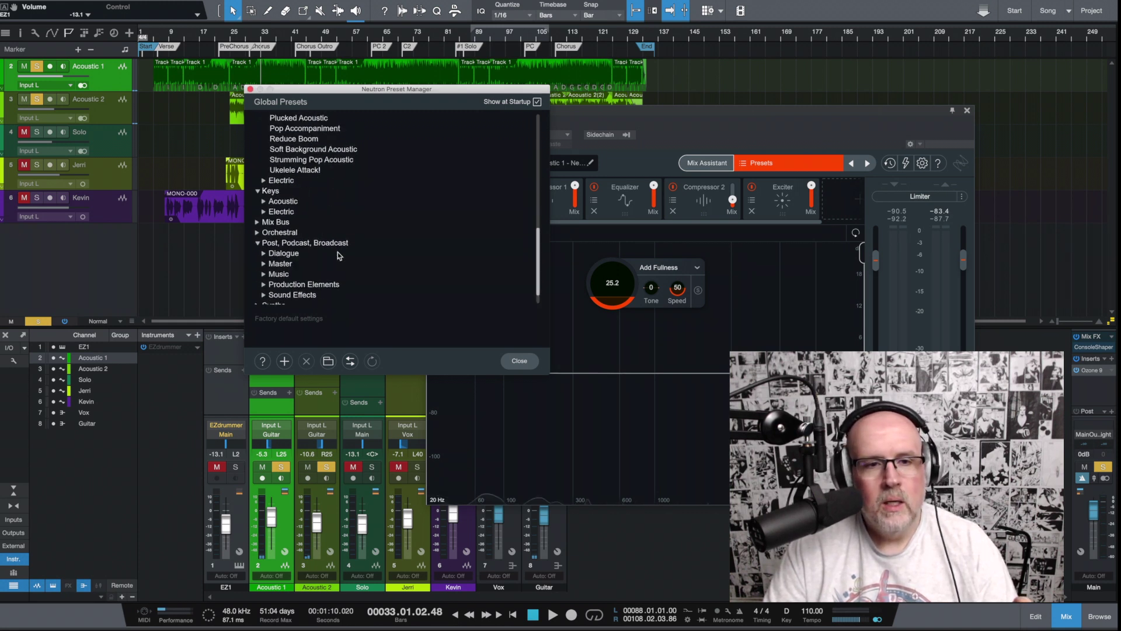
click(346, 160)
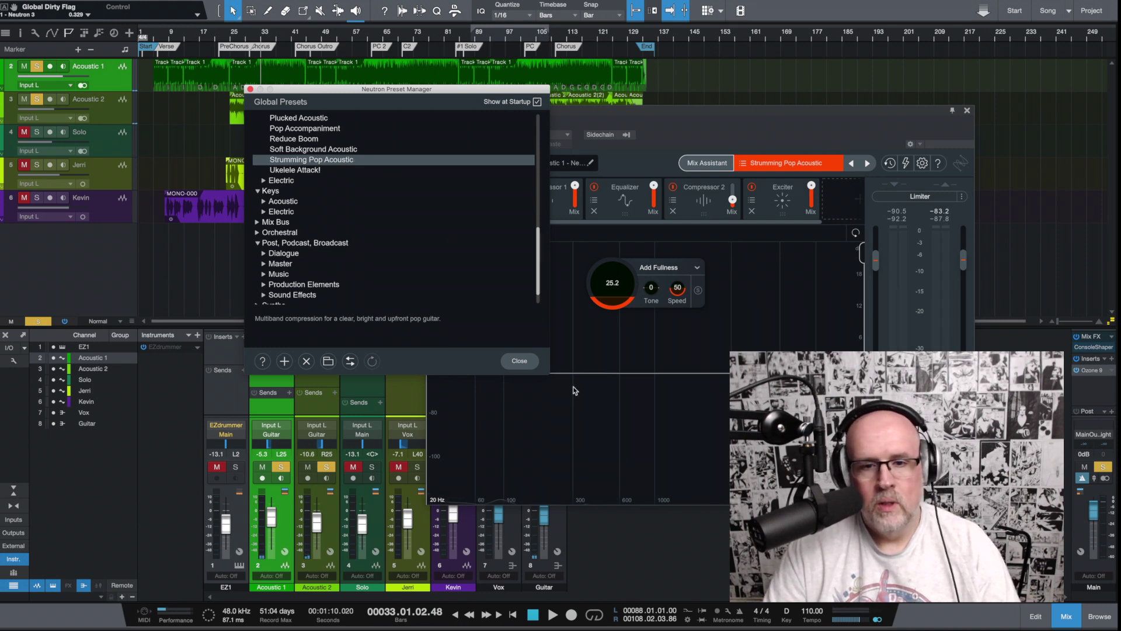
click(530, 365)
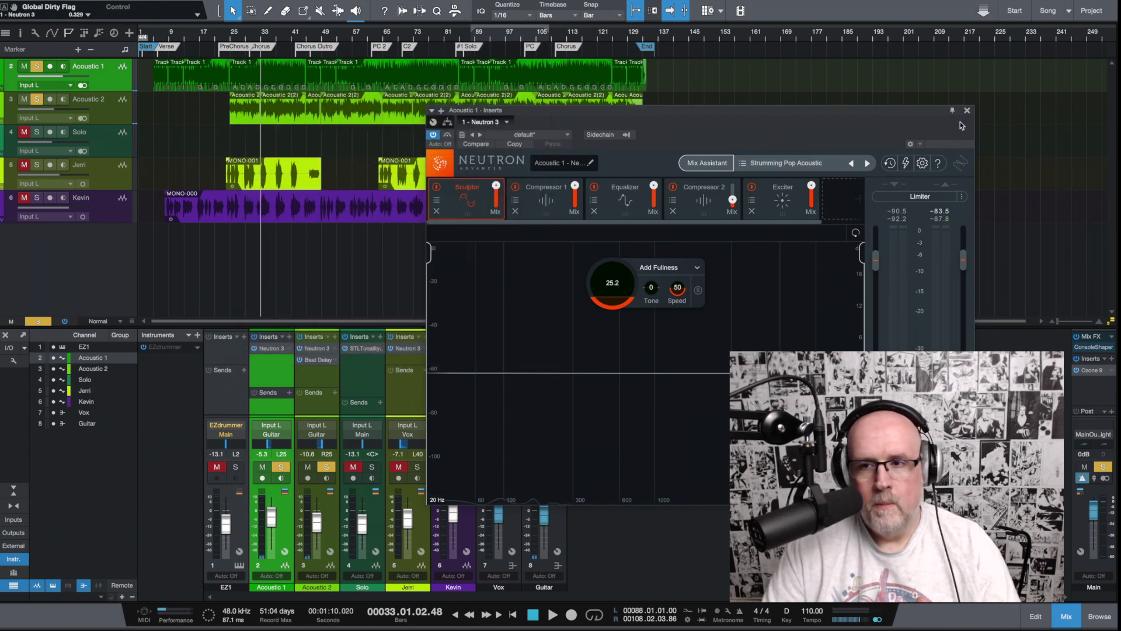
click(968, 111)
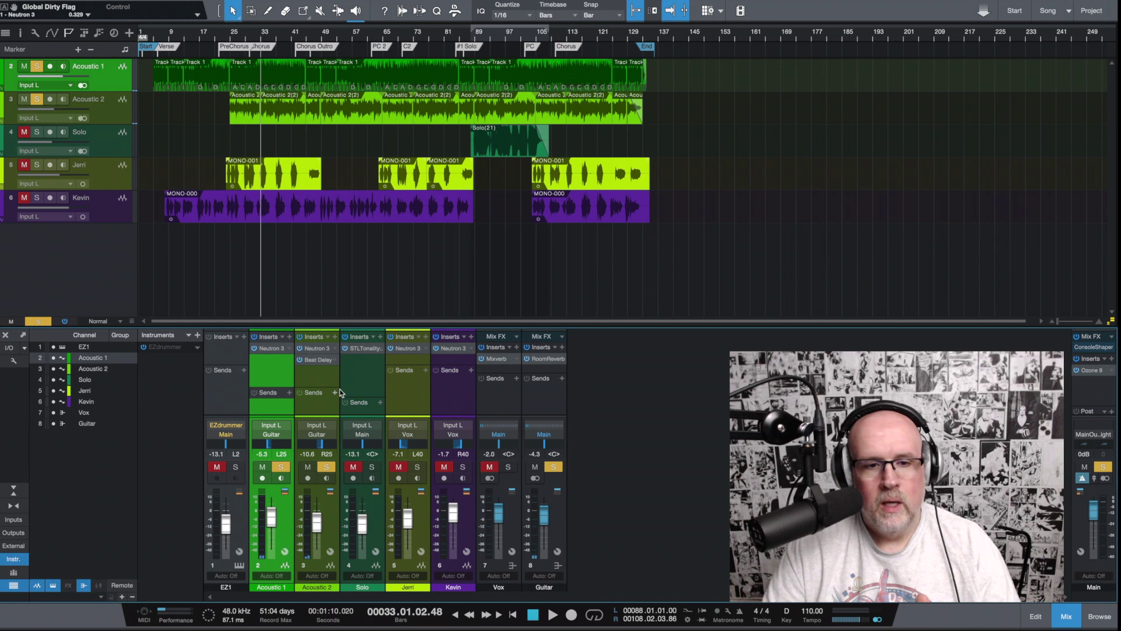
Set up a Track Enhance run in Neutron 3's Mix Assistant on Acoustic 2 with Acoustic Guitar as the instrument, and close the plug-in.
click(317, 348)
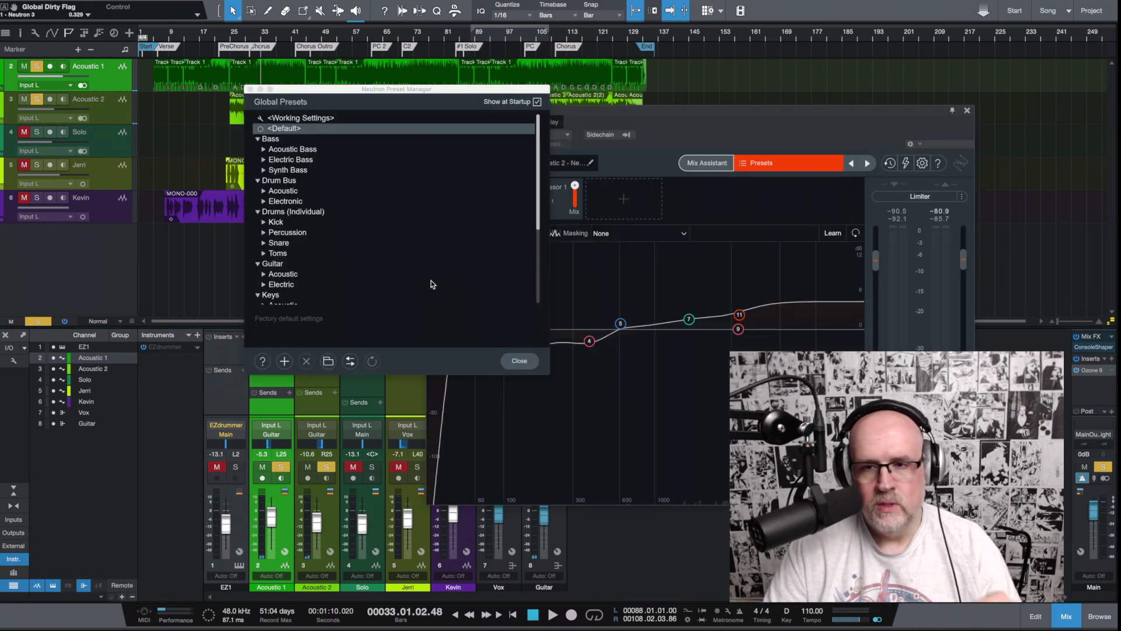
click(721, 165)
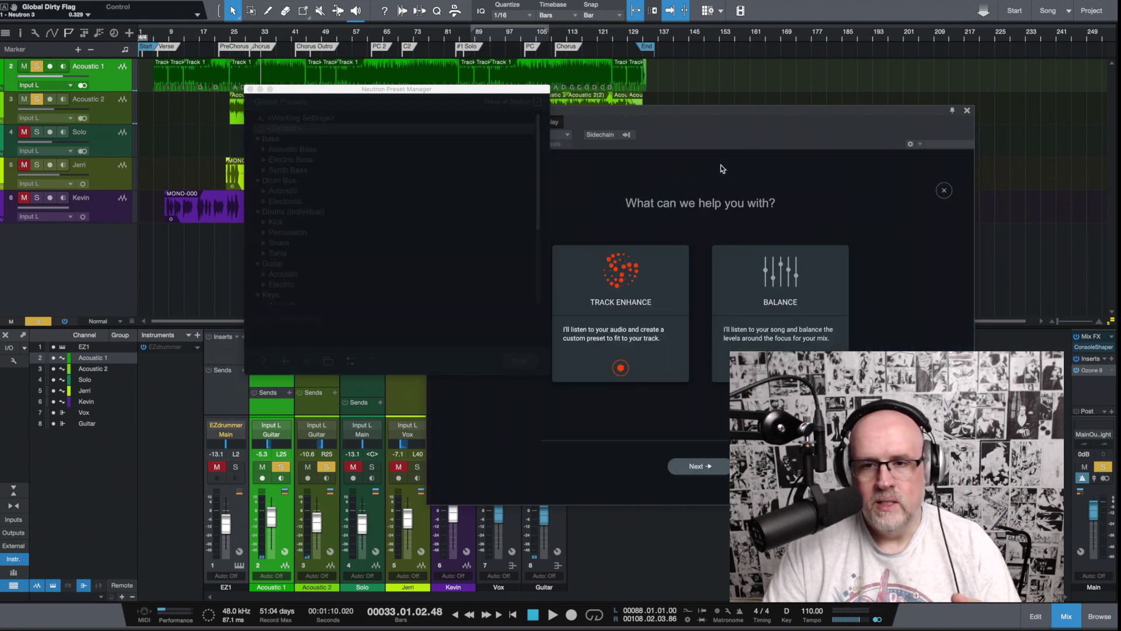
click(698, 466)
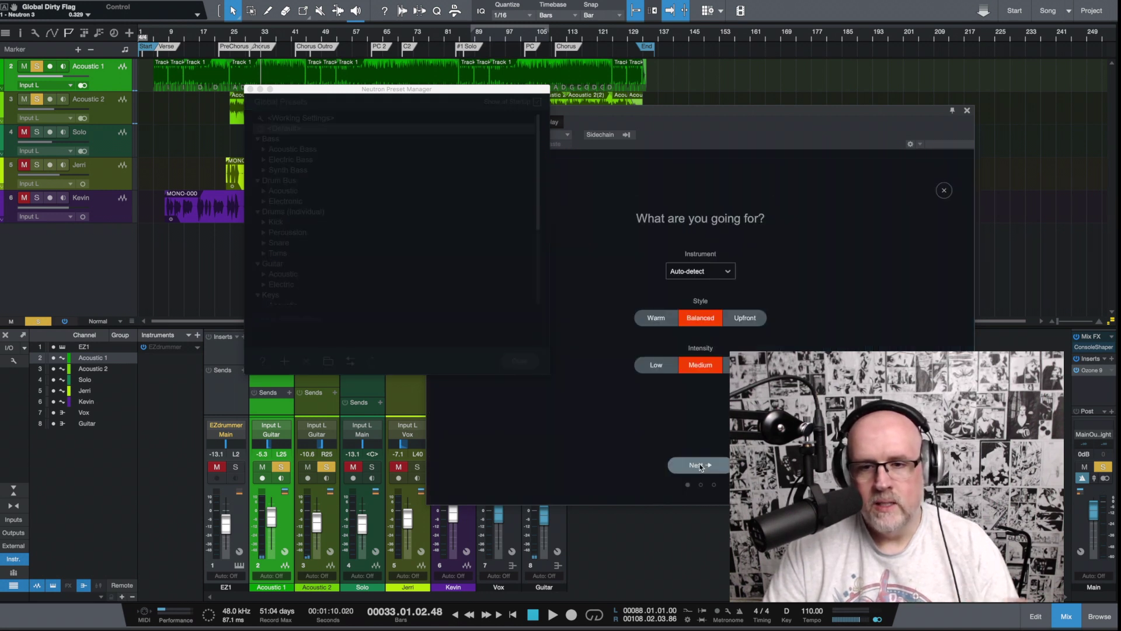
click(731, 272)
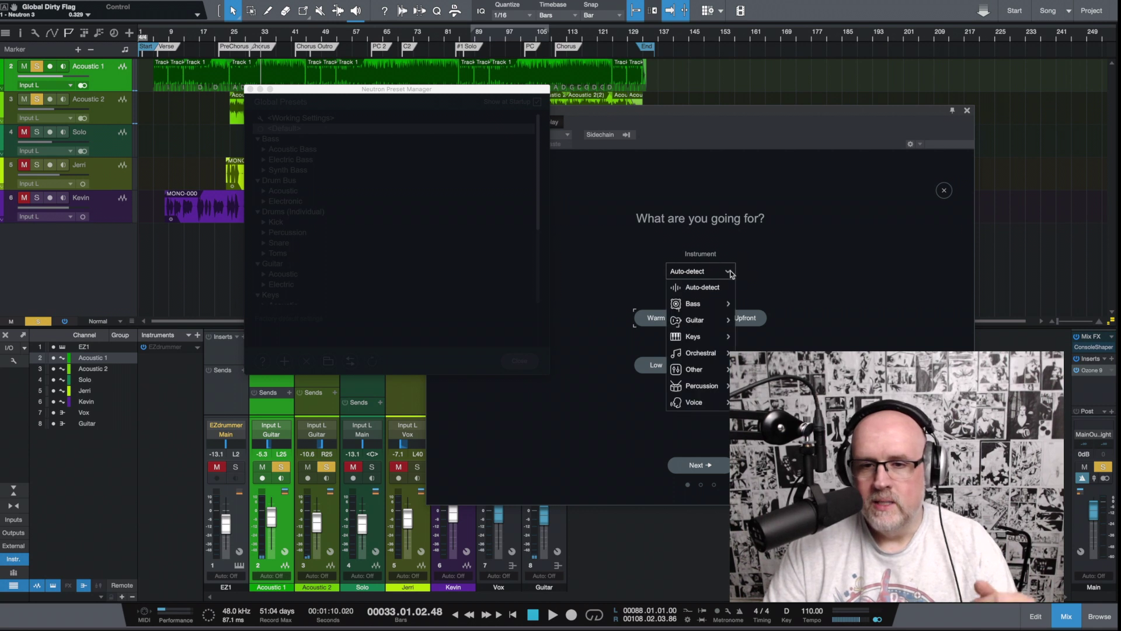
mouse_move(722, 314)
click(759, 320)
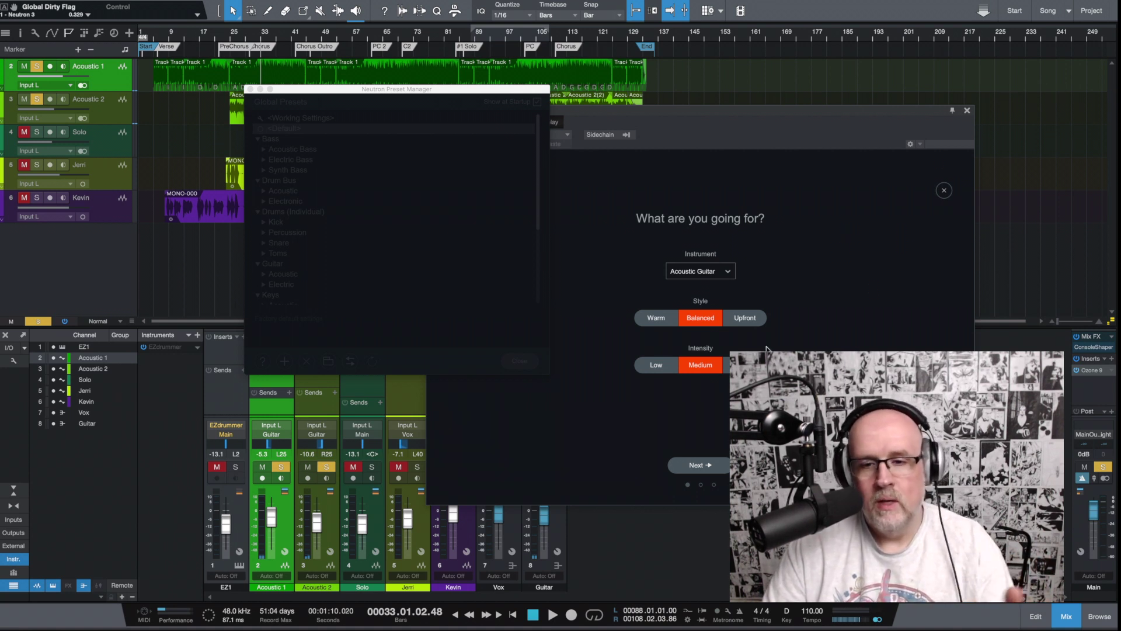
click(968, 113)
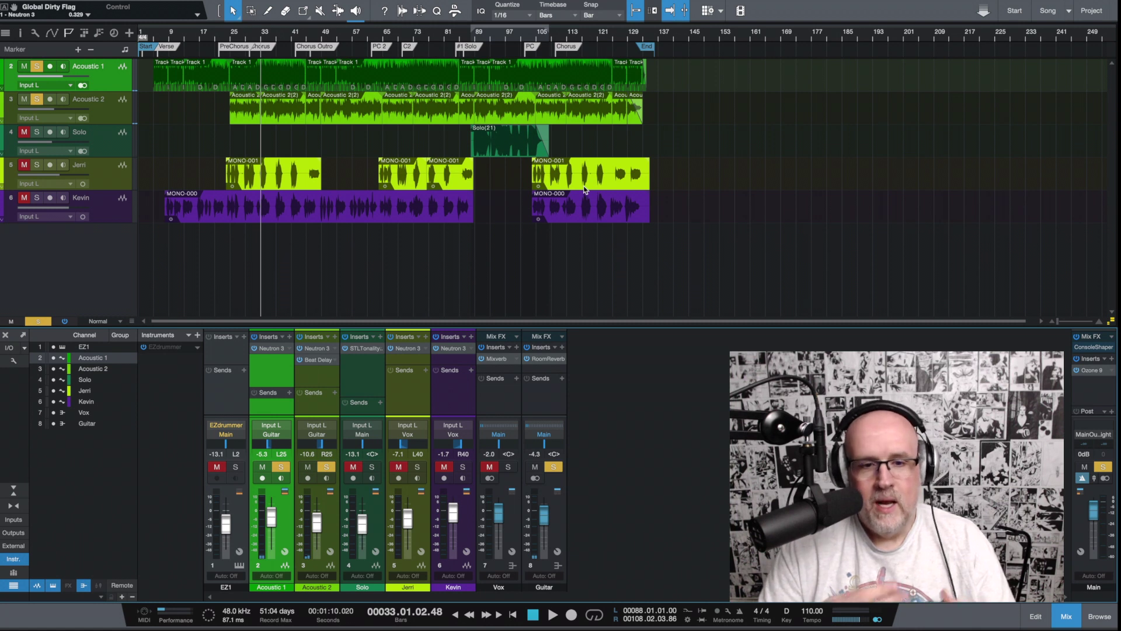
Inspect the Beat Delay settings on the Acoustic 2 channel and listen to both acoustic guitars from bar 33.
click(320, 361)
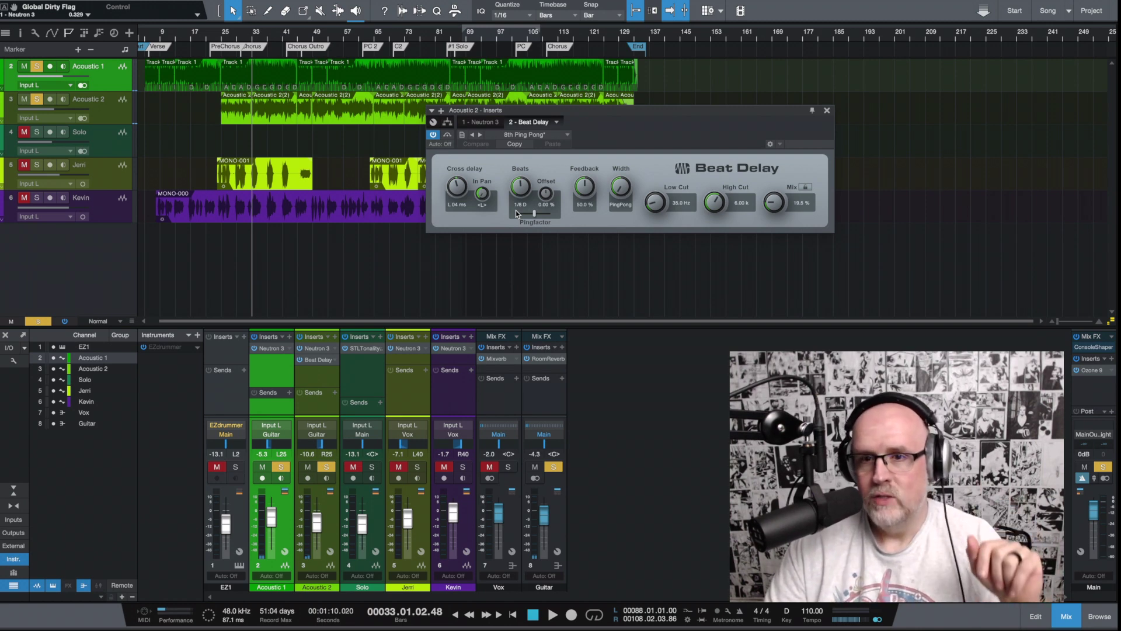
click(827, 110)
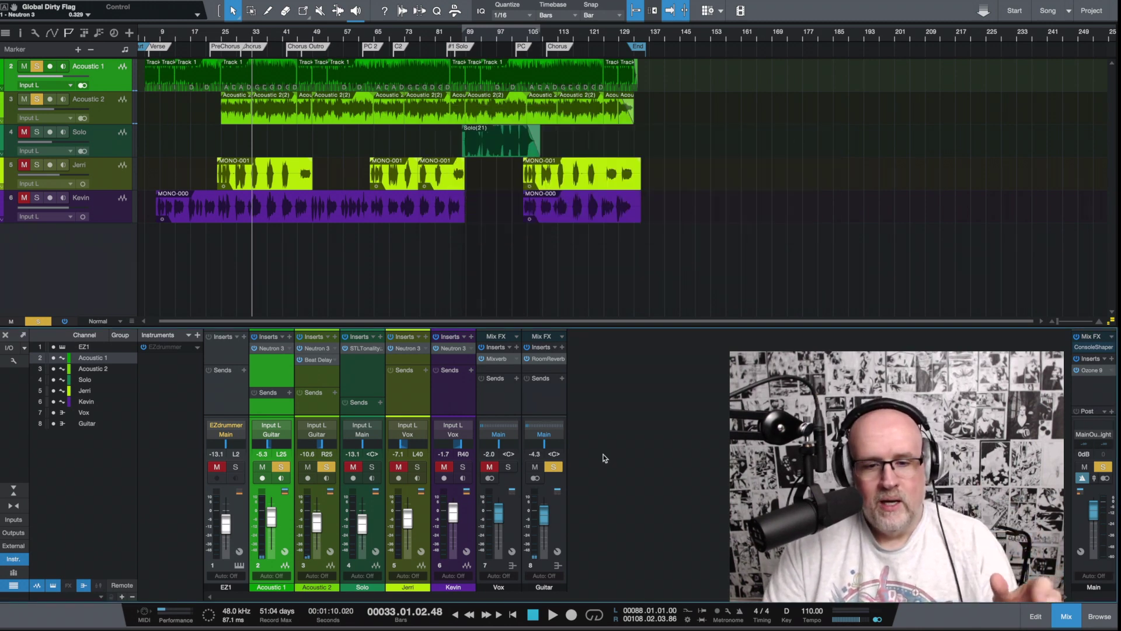
click(552, 615)
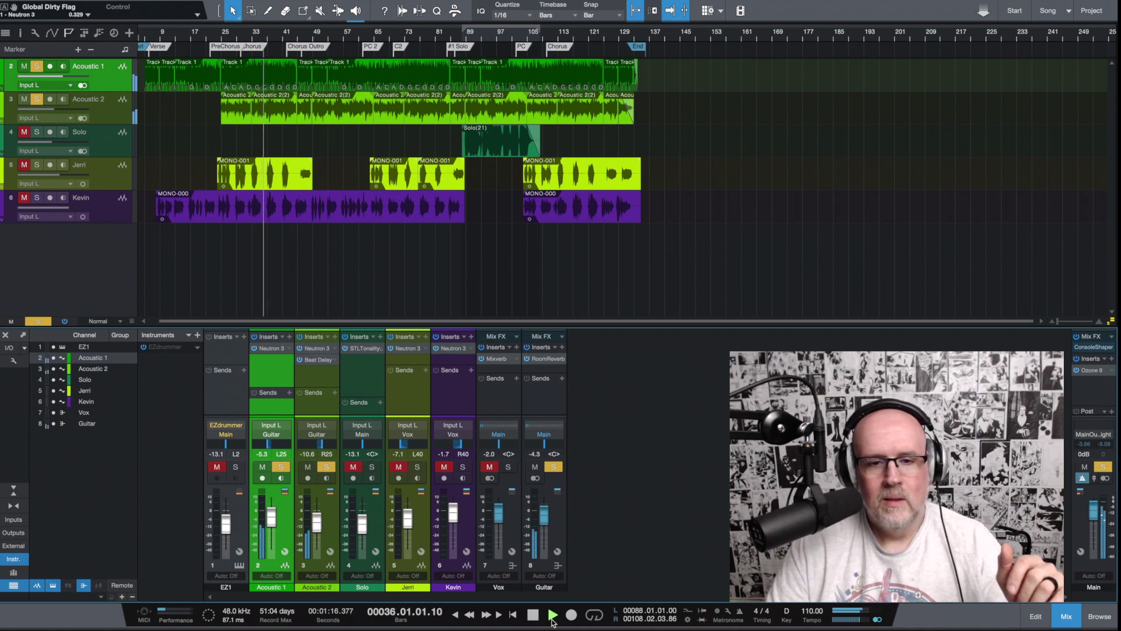
key(space)
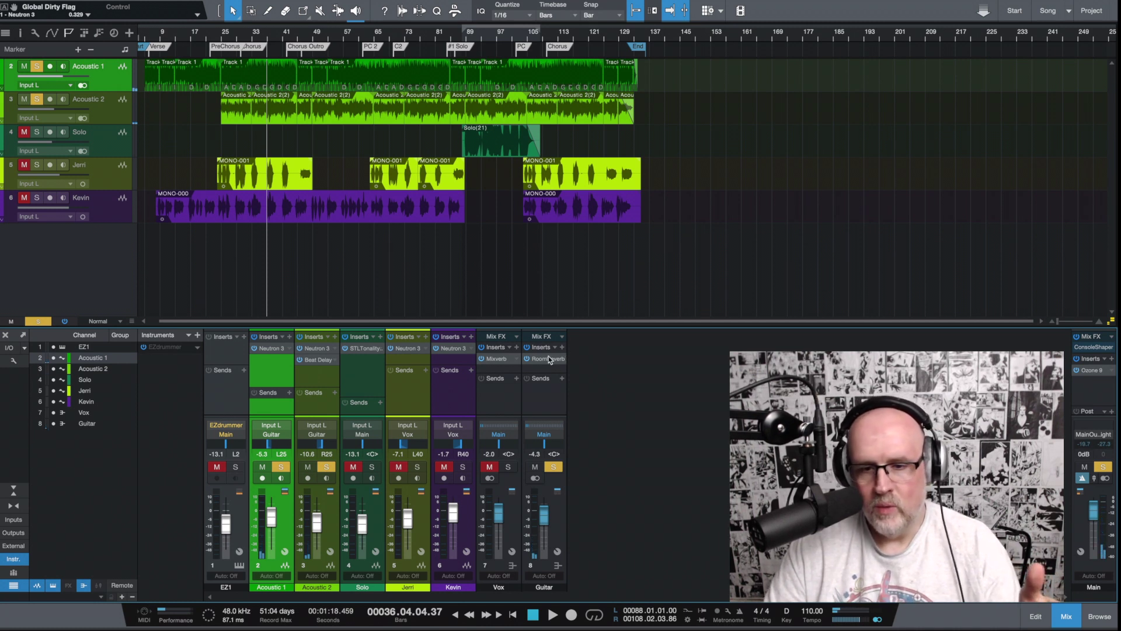
Inspect the Room Reverb settings on the Guitar bus and listen to both acoustic guitars again for a few bars.
click(561, 516)
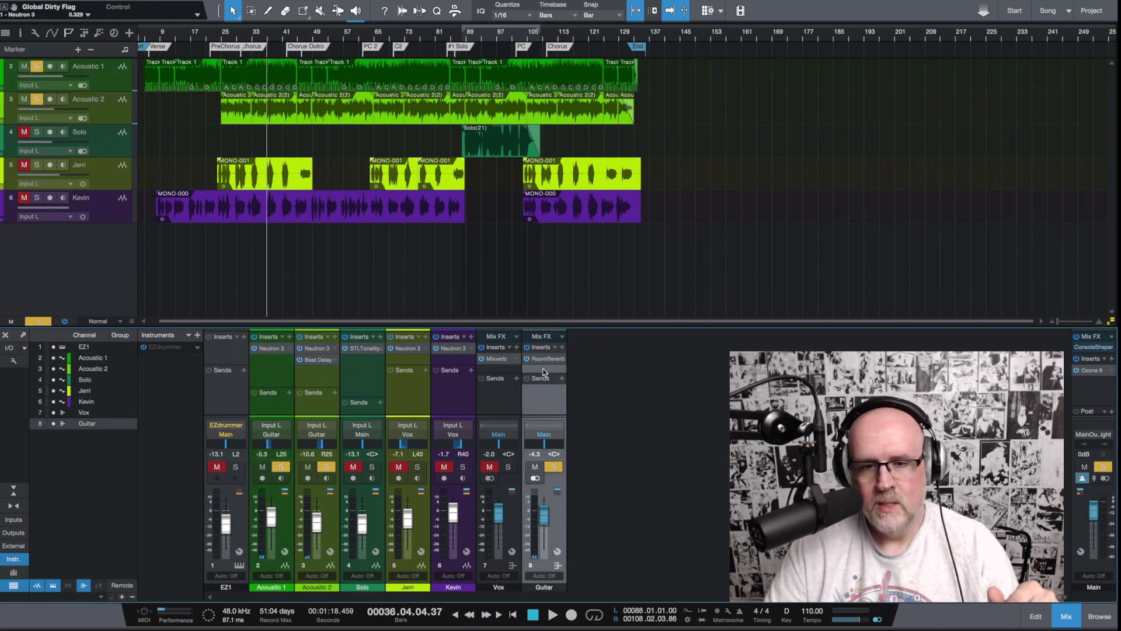
click(543, 361)
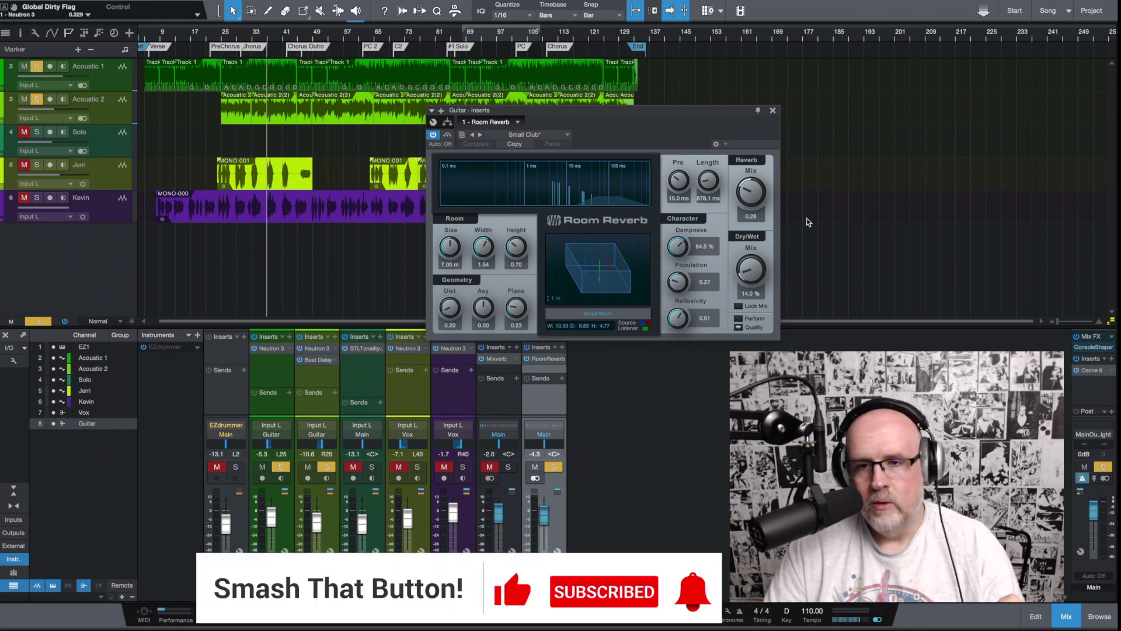
click(773, 110)
key(space)
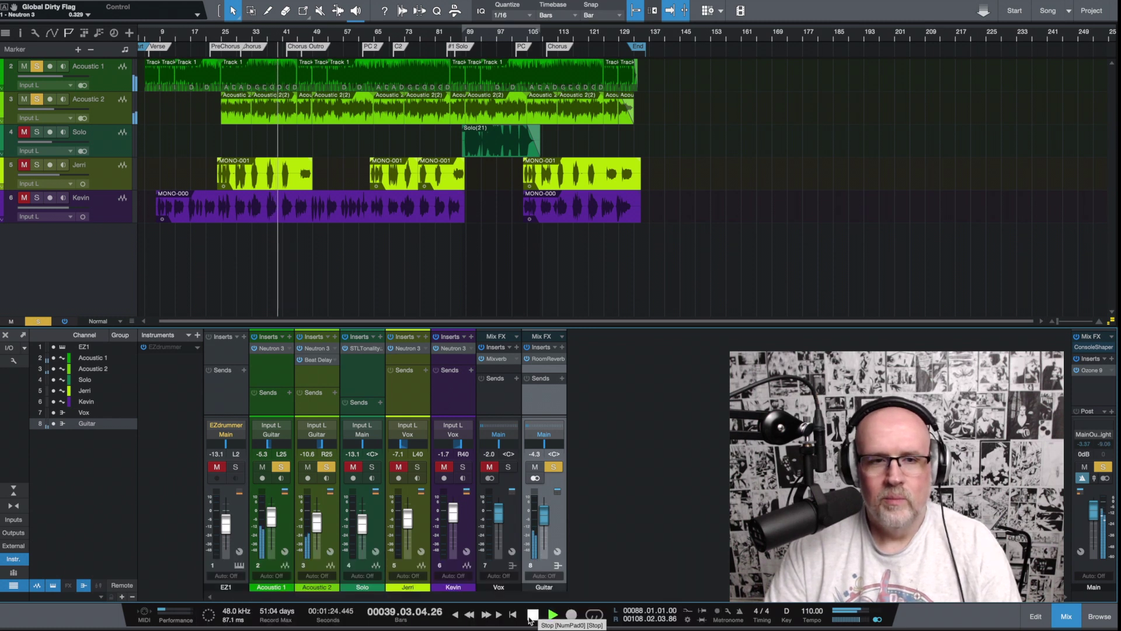
click(530, 618)
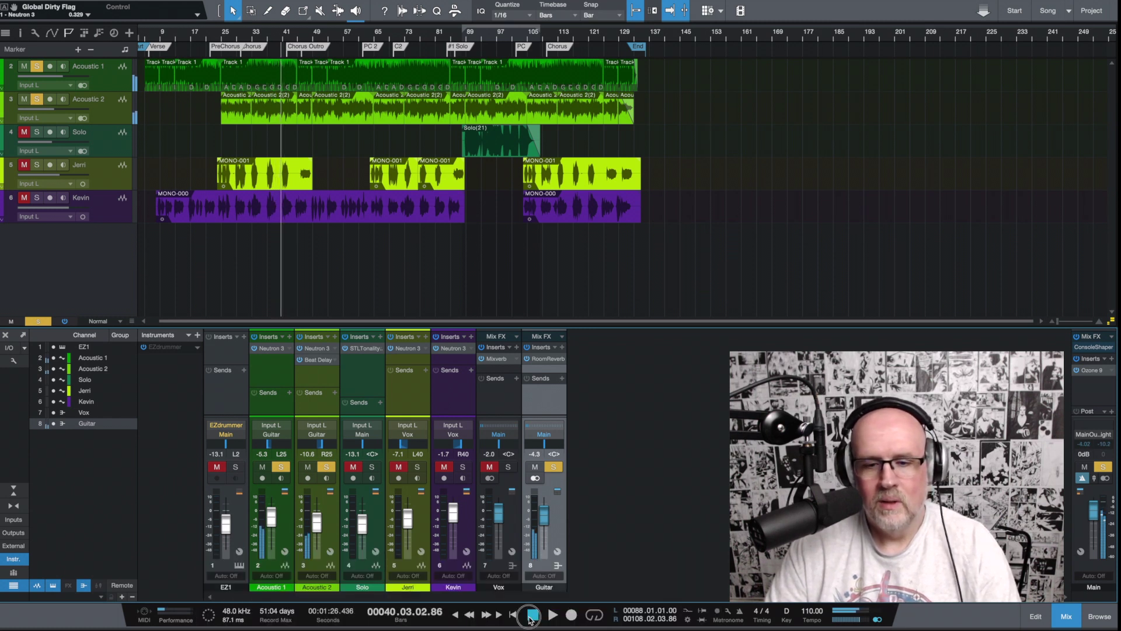
Unsolo Acoustic 2, solo the Solo track alongside Acoustic 1, and place the playback position at bar 88.
click(327, 466)
click(308, 467)
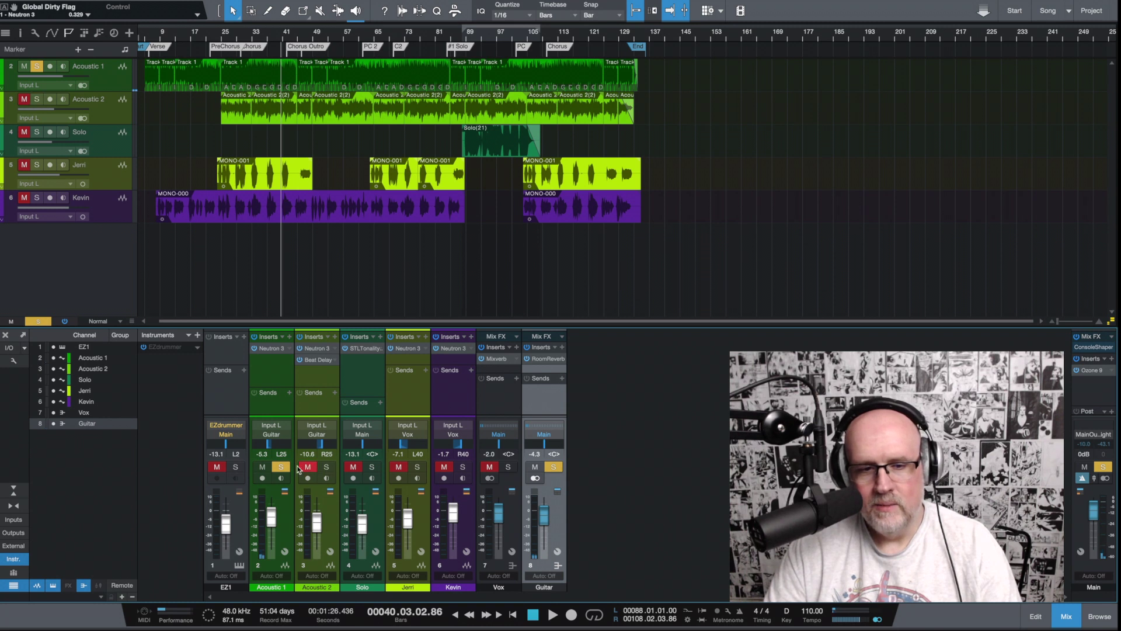
click(353, 466)
click(372, 466)
click(507, 75)
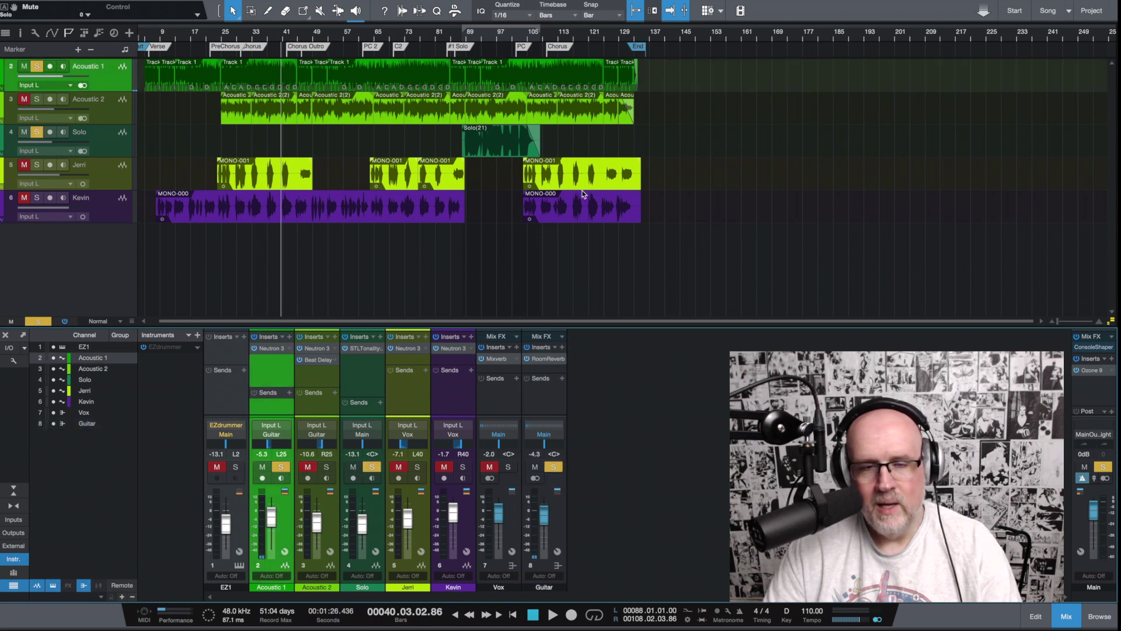
click(462, 35)
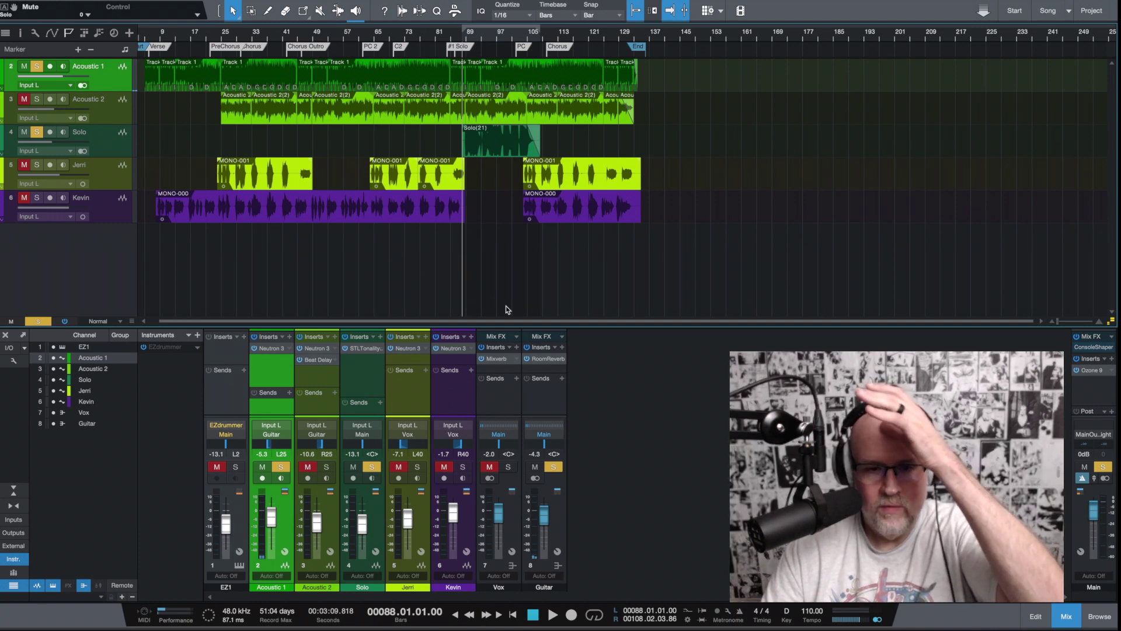
Examine the STL Tonality amp on the Solo channel and listen from bar 88, unsoloing Acoustic 1 during playback to isolate the lead.
click(367, 350)
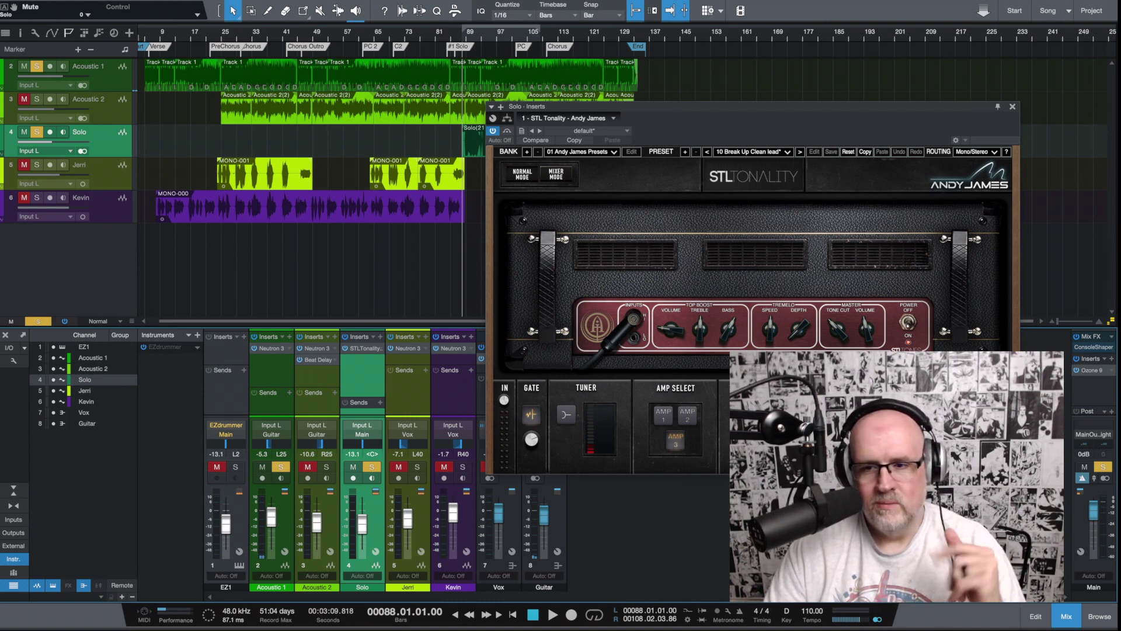
click(552, 615)
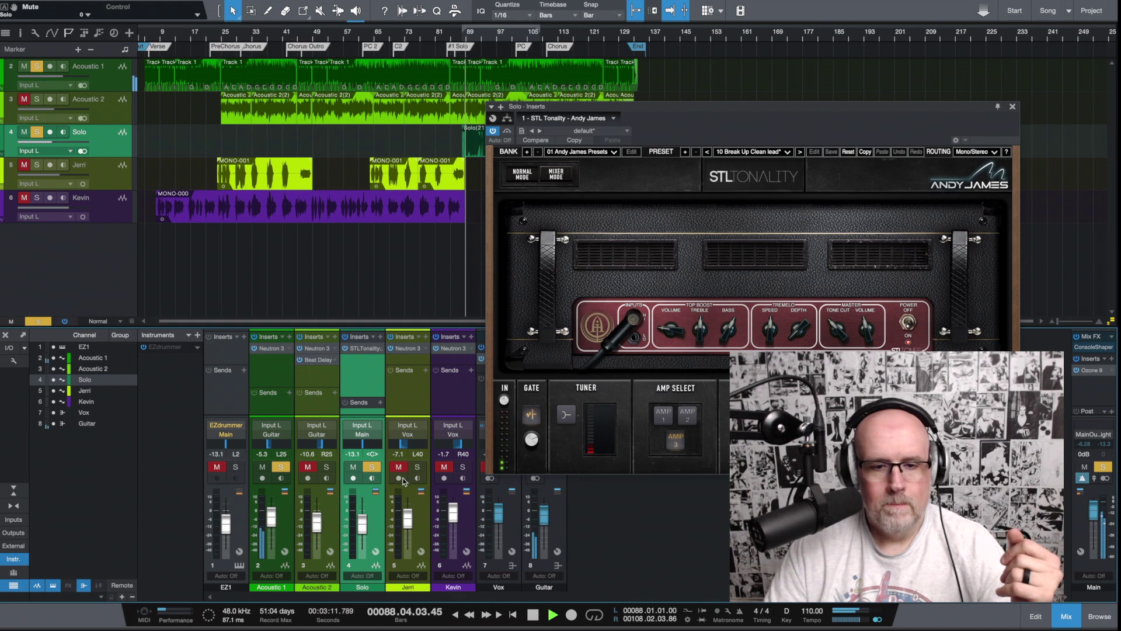
click(284, 467)
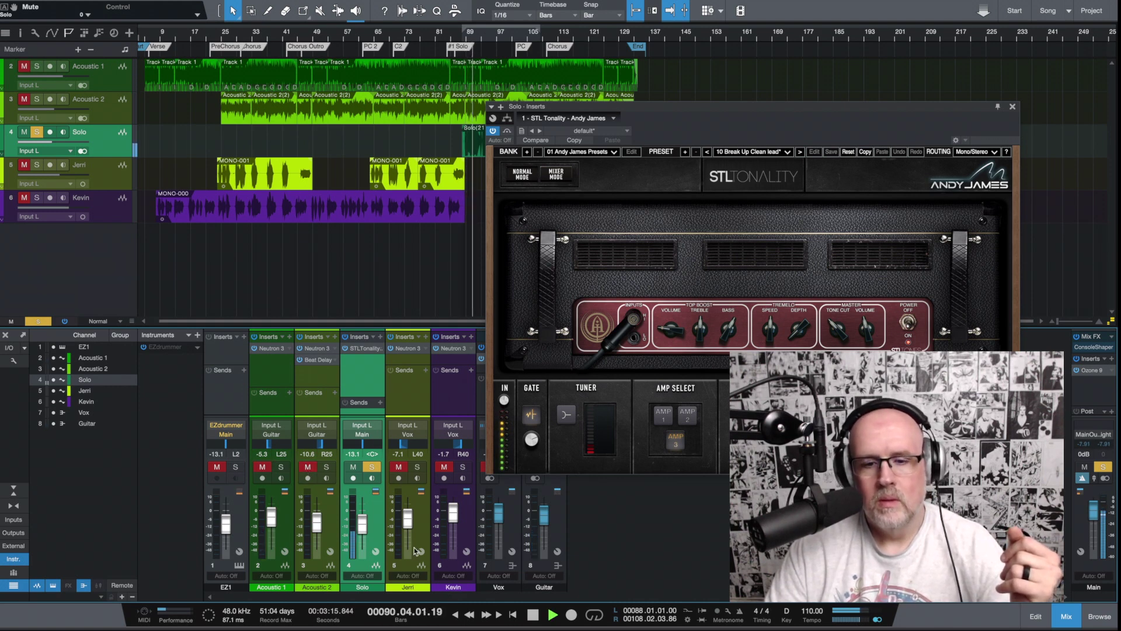
click(534, 615)
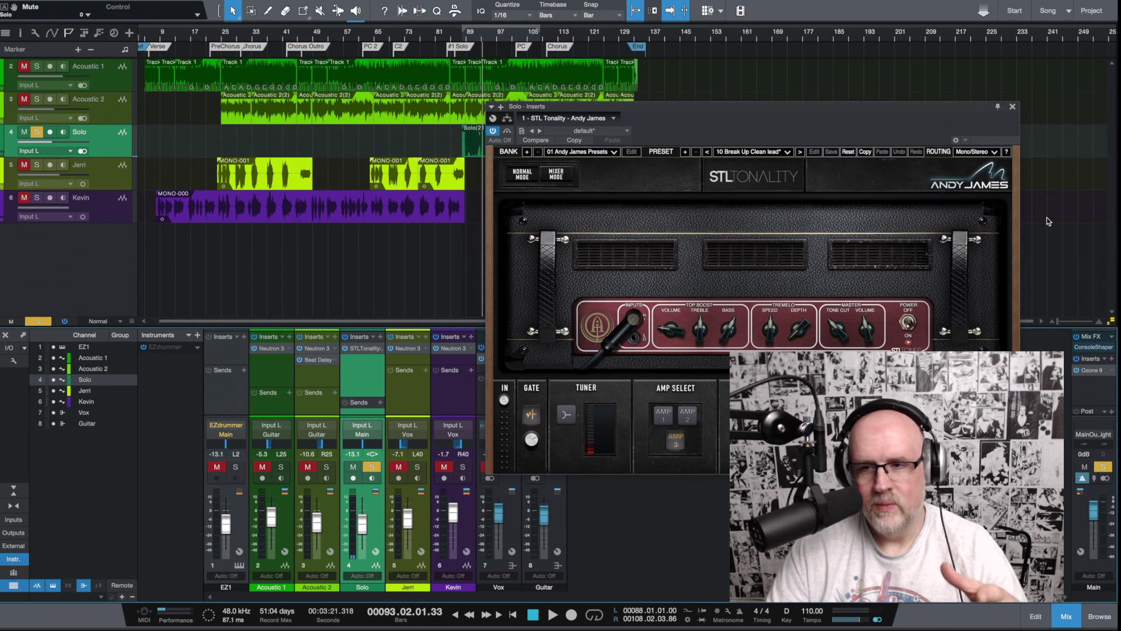
click(1014, 107)
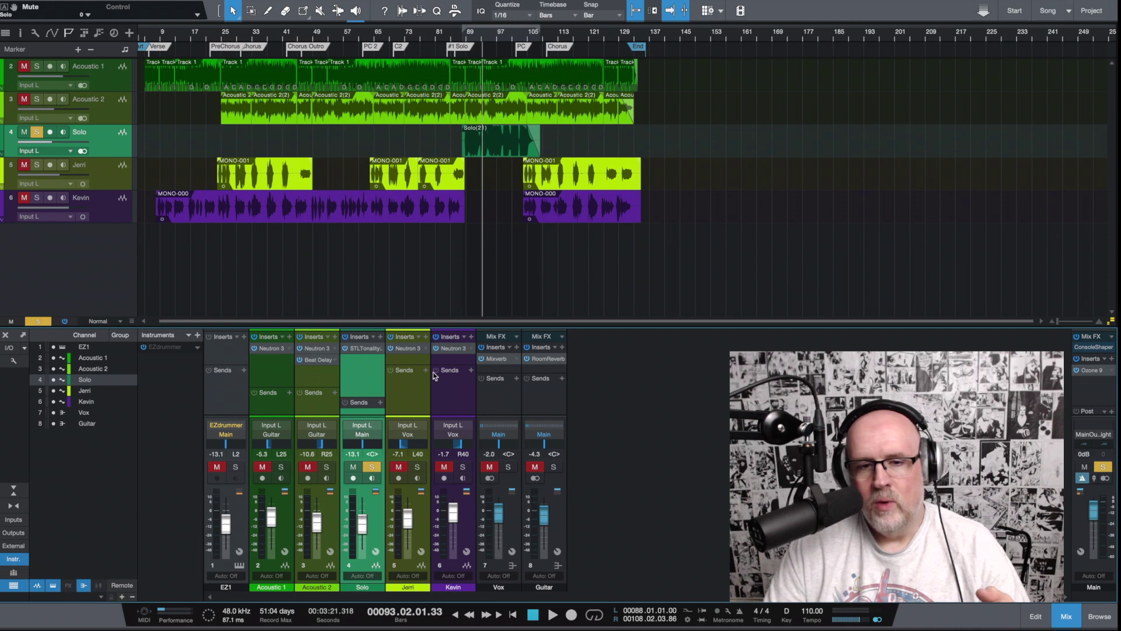
Set up a Track Enhance run in Neutron 3's Mix Assistant on the channel 5 vocal with Vocals as the instrument, and close the plug-in.
click(408, 348)
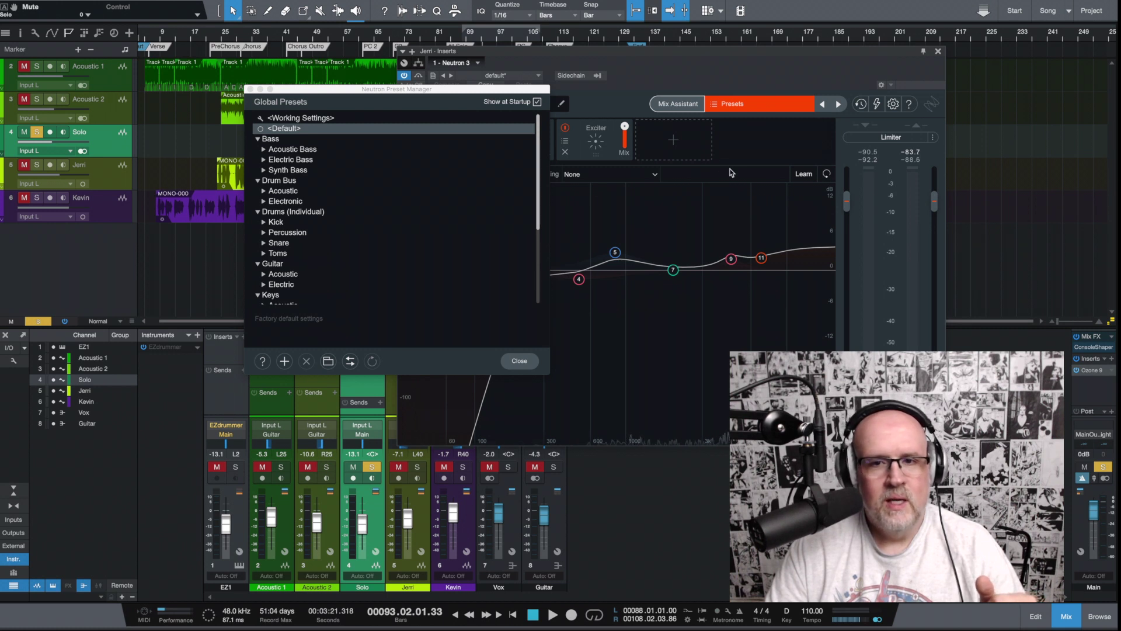
click(667, 107)
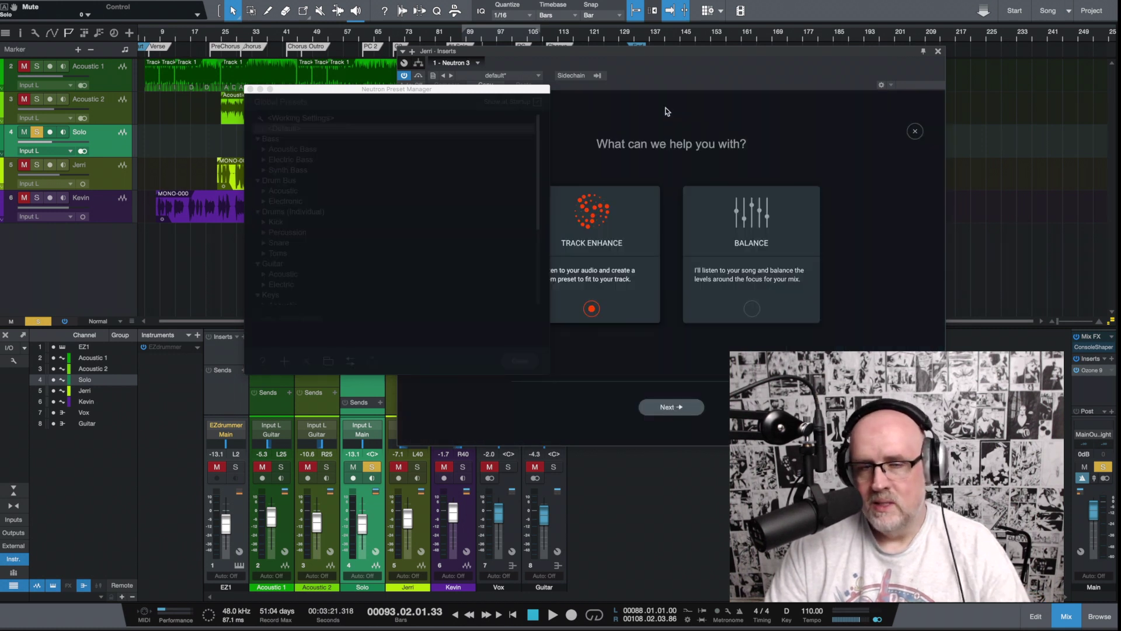
click(250, 89)
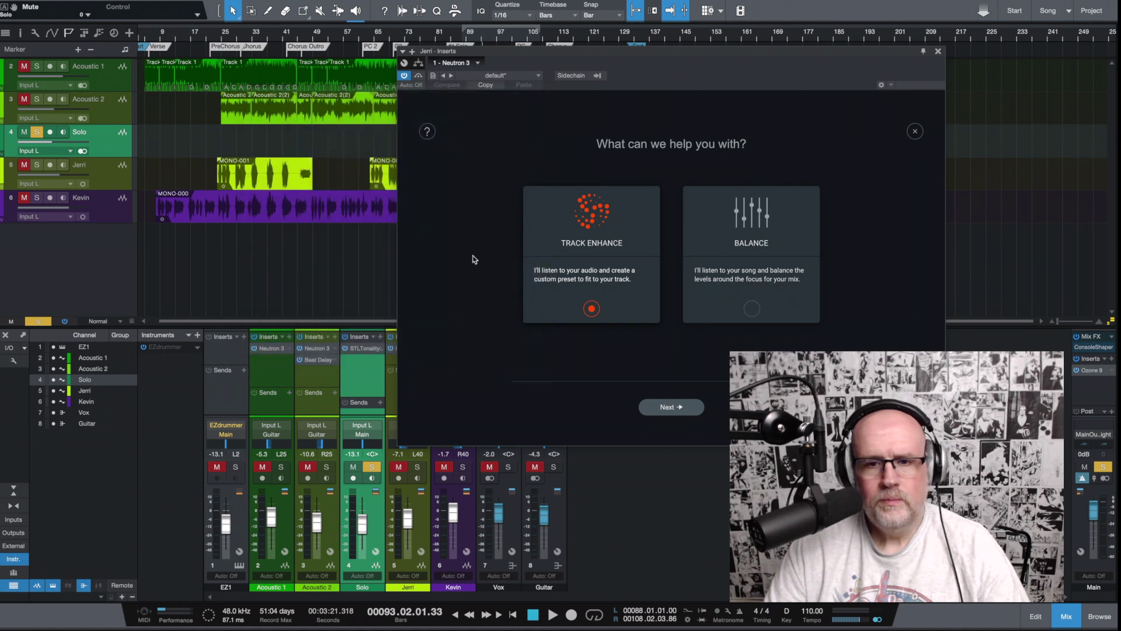
click(681, 411)
click(701, 212)
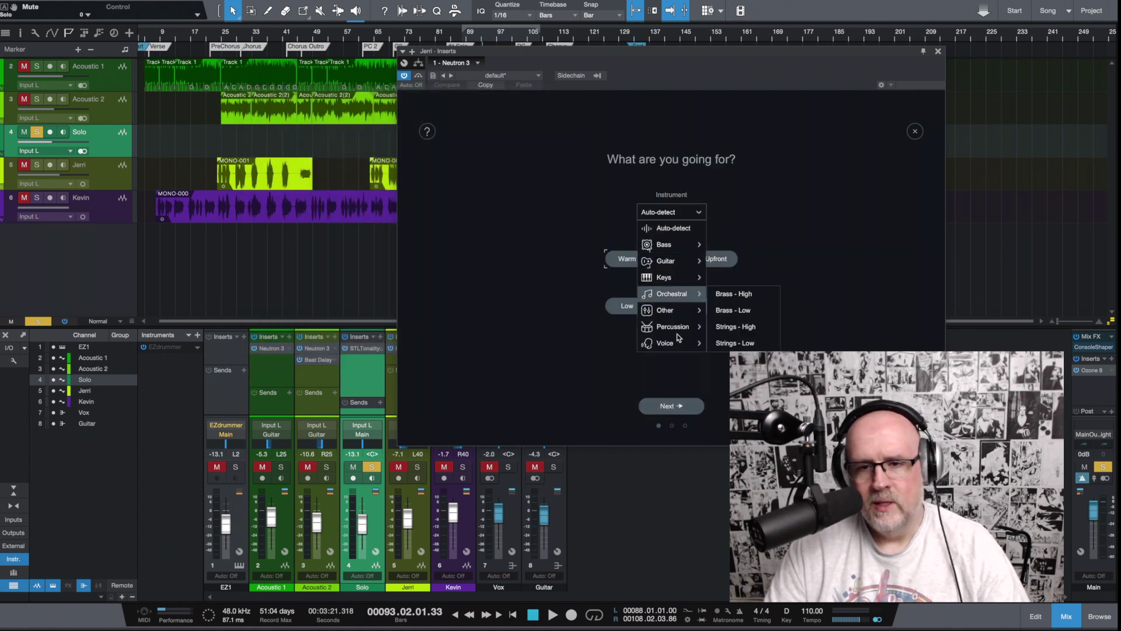
mouse_move(676, 344)
click(723, 359)
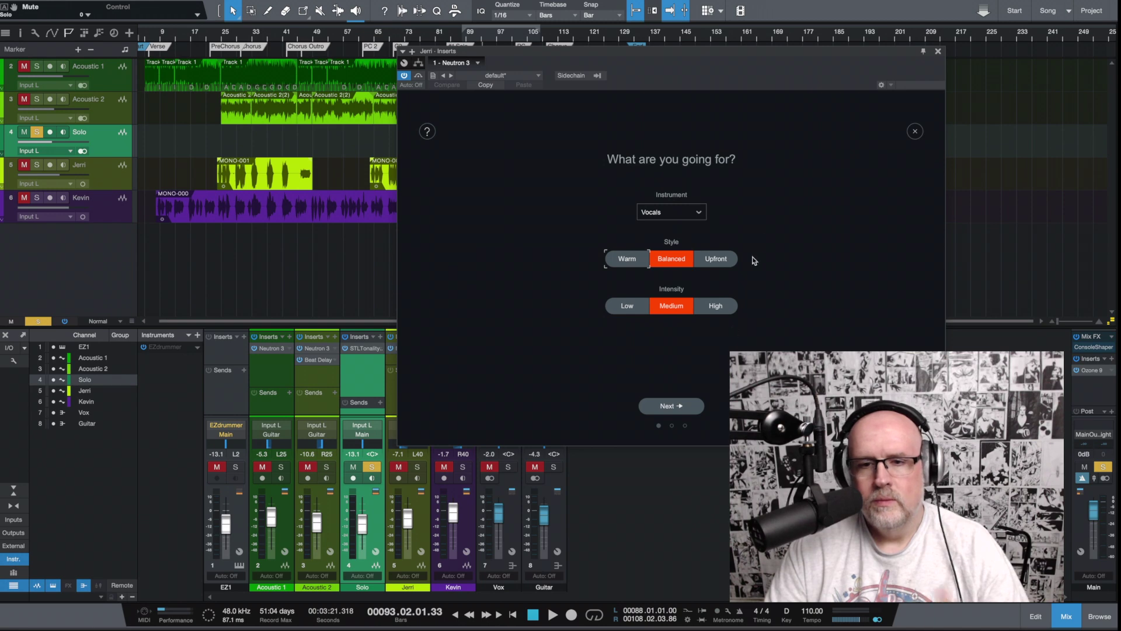
click(938, 52)
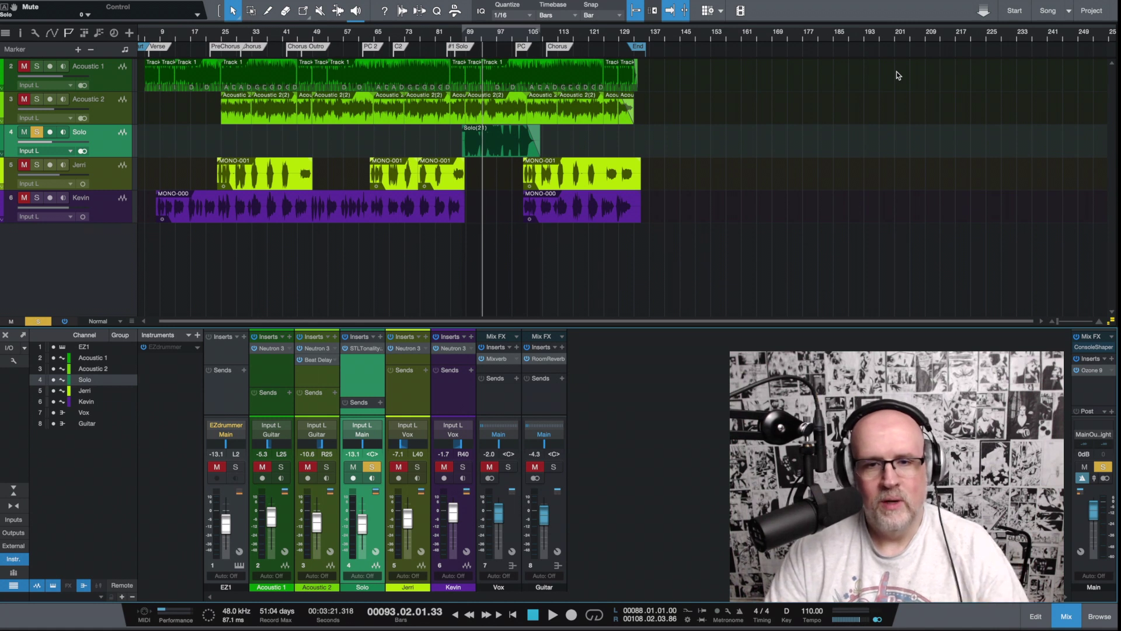
Solo both vocal tracks together and unsolo the Solo guitar track.
click(462, 468)
click(418, 468)
click(372, 467)
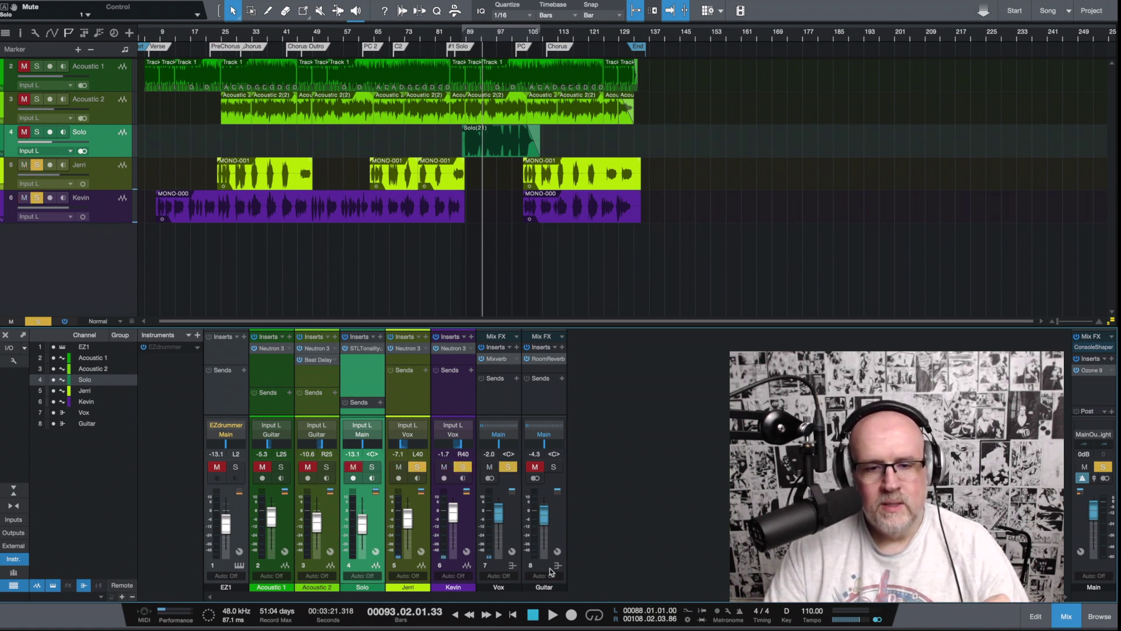
Listen to the soloed vocals from about bar 64 and inspect the Mixverb settings on the Vox bus.
click(373, 38)
key(space)
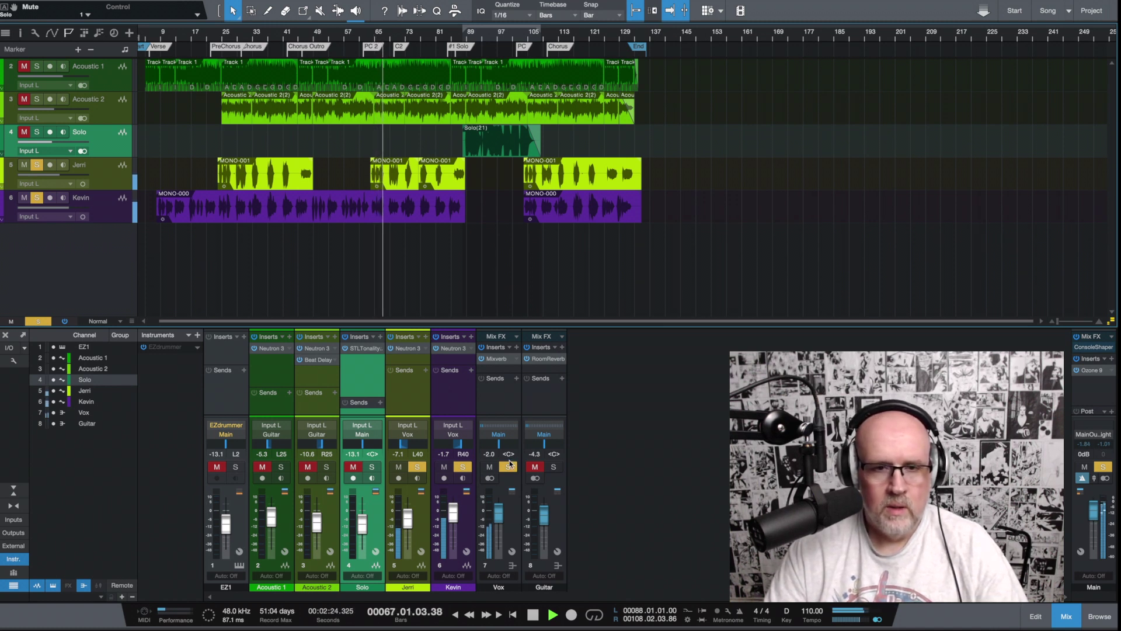
key(space)
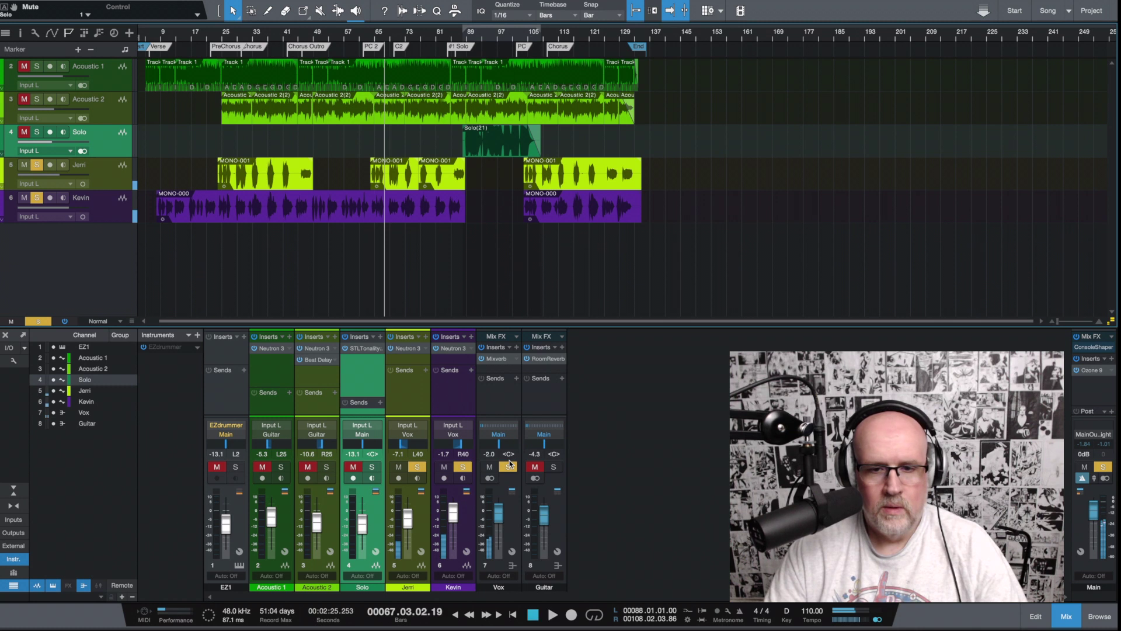
click(500, 360)
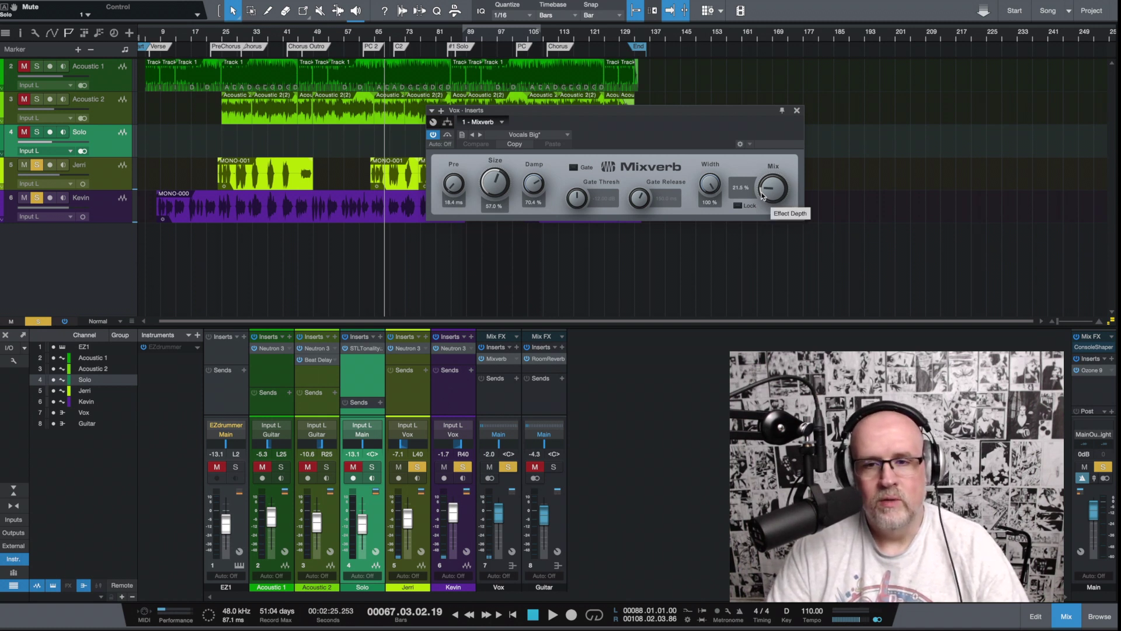
click(798, 111)
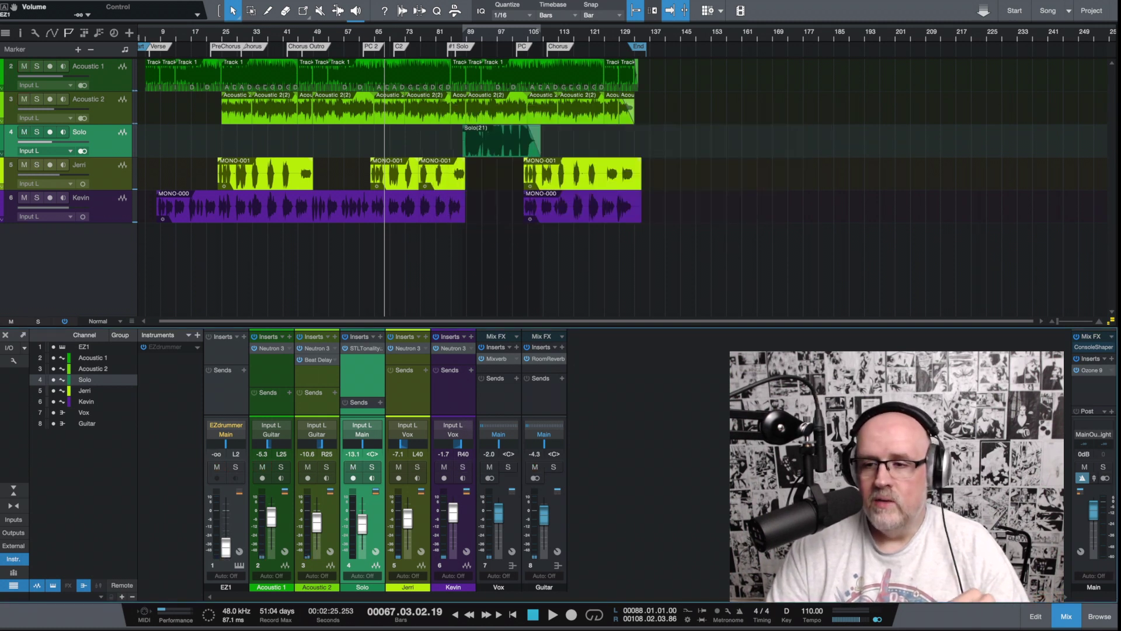
Examine Ozone 9 on the main output, view the Tube Master preset in its preset manager, and close the plug-in.
click(1090, 372)
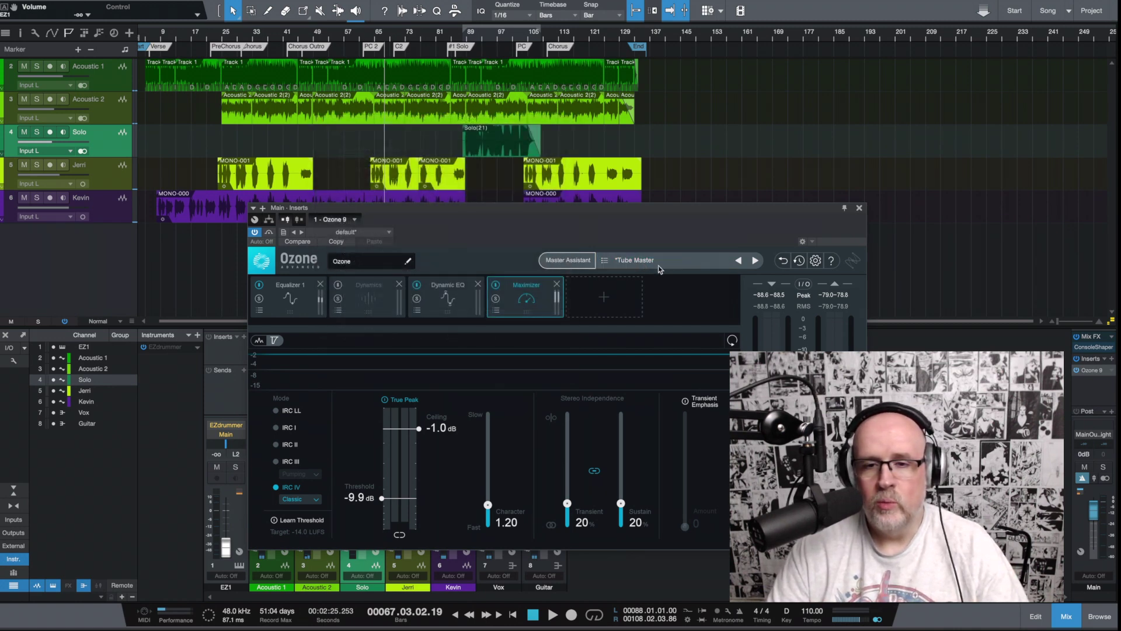
click(645, 265)
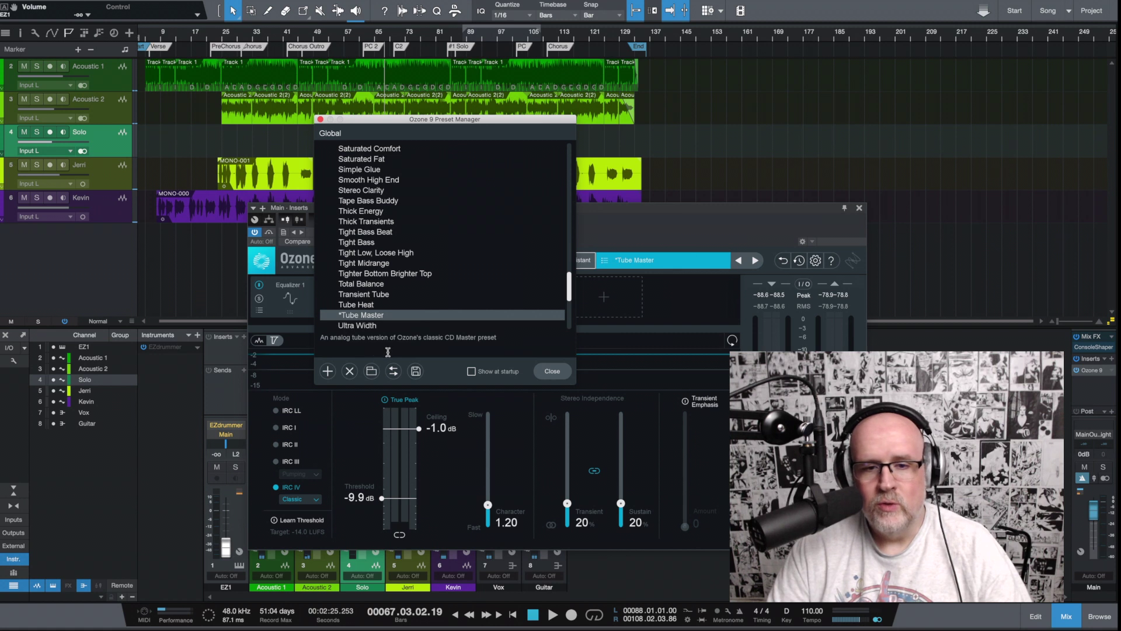
click(553, 372)
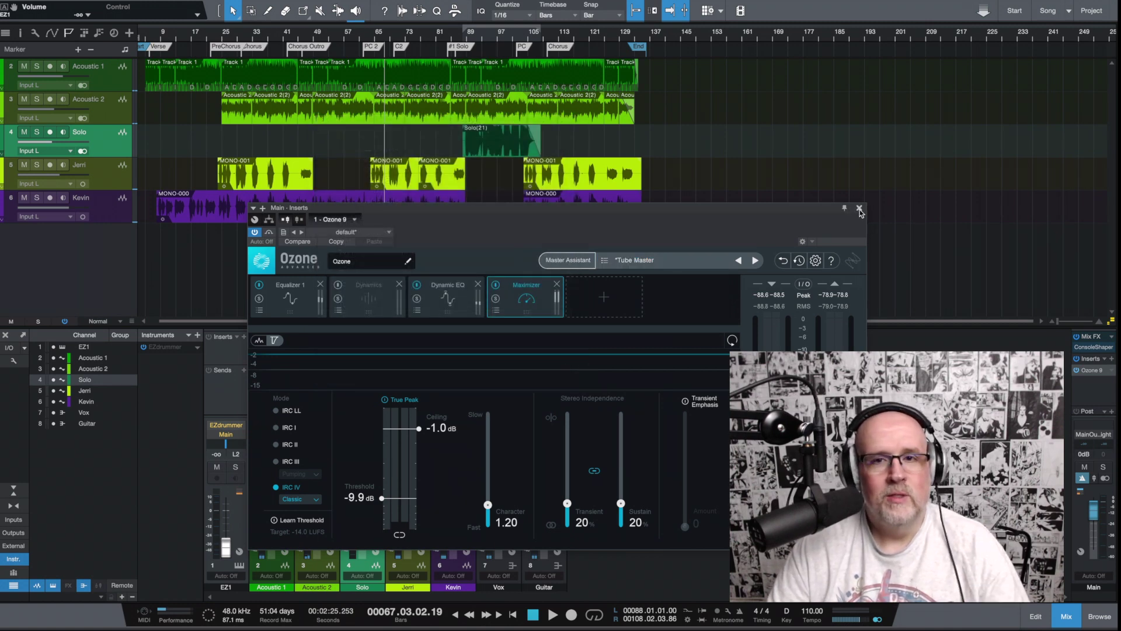
click(860, 209)
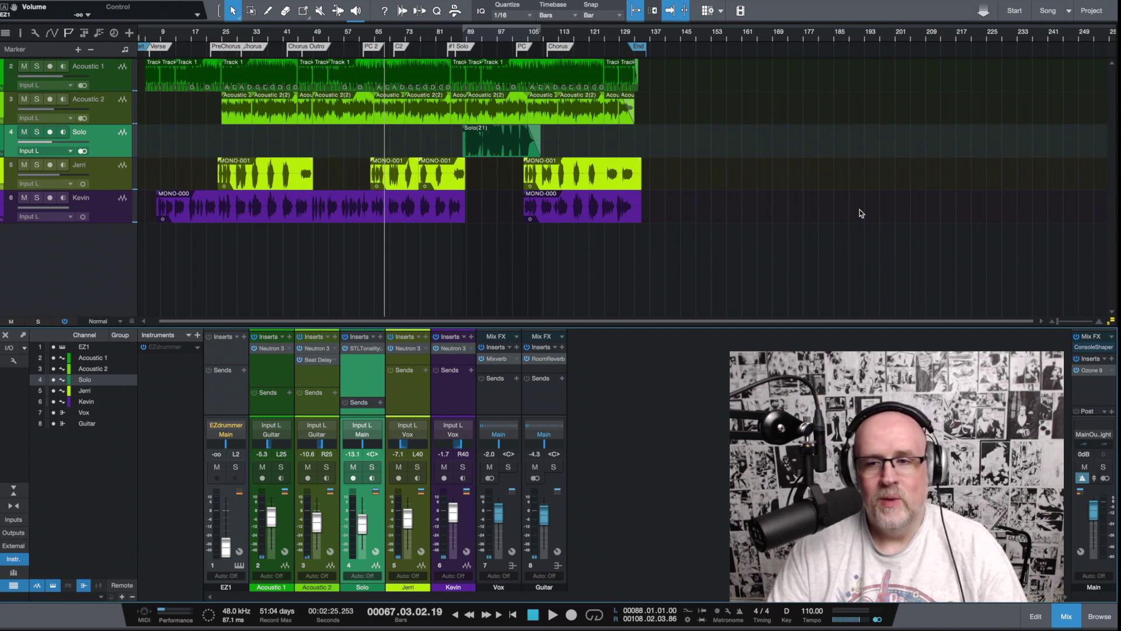
Listen to the full mix from bar 64, stop playback, and move the playhead to about bar 94 in the solo section.
click(372, 33)
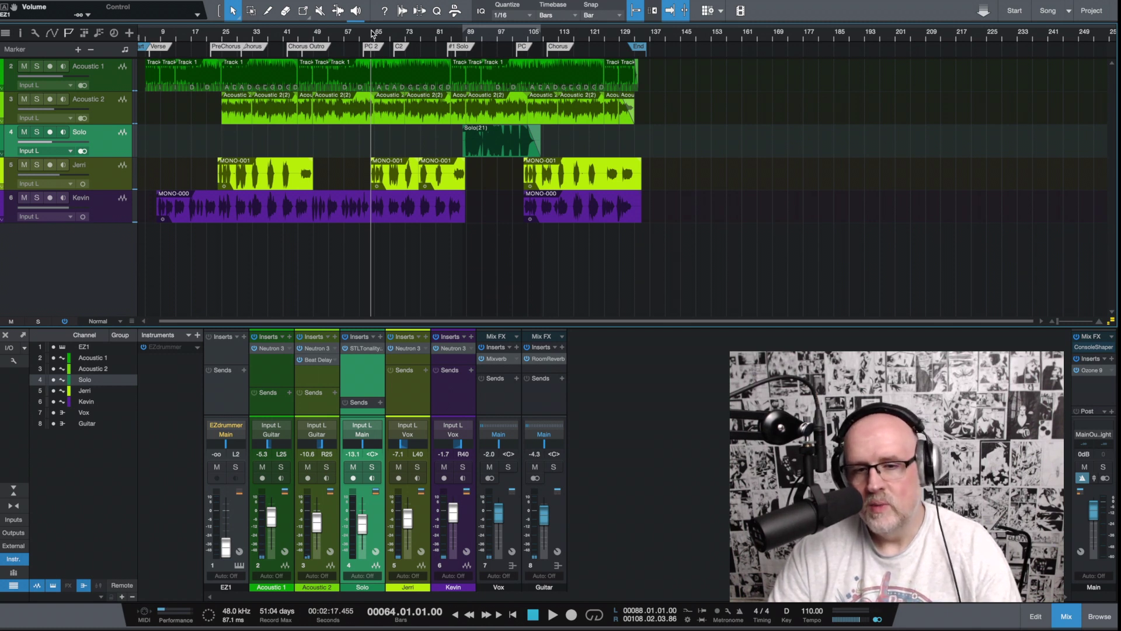
key(space)
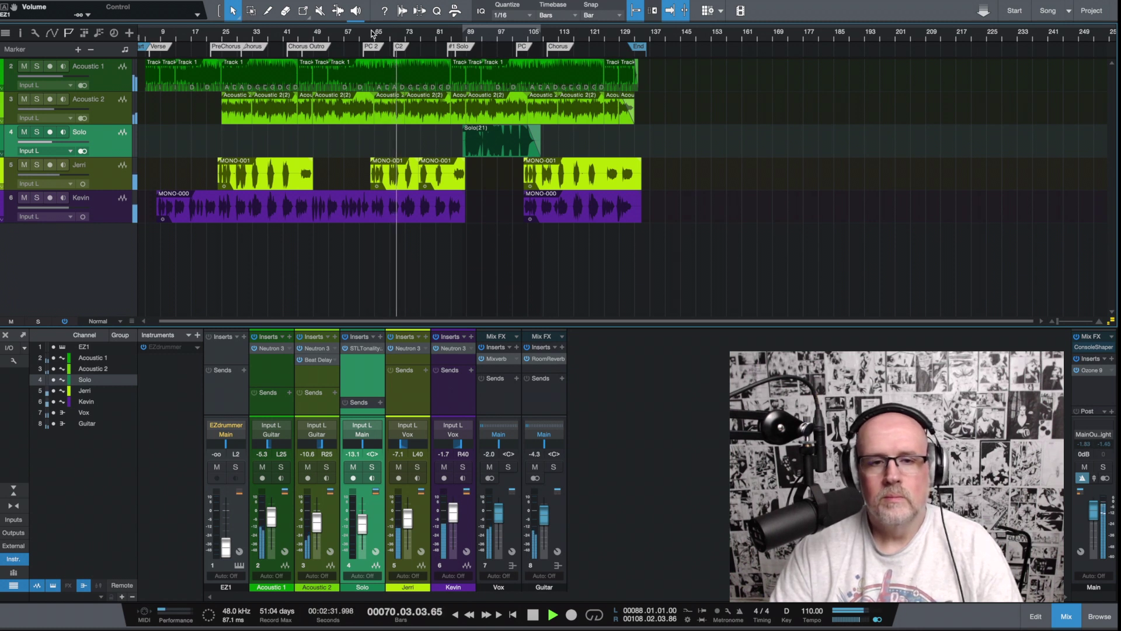
key(space)
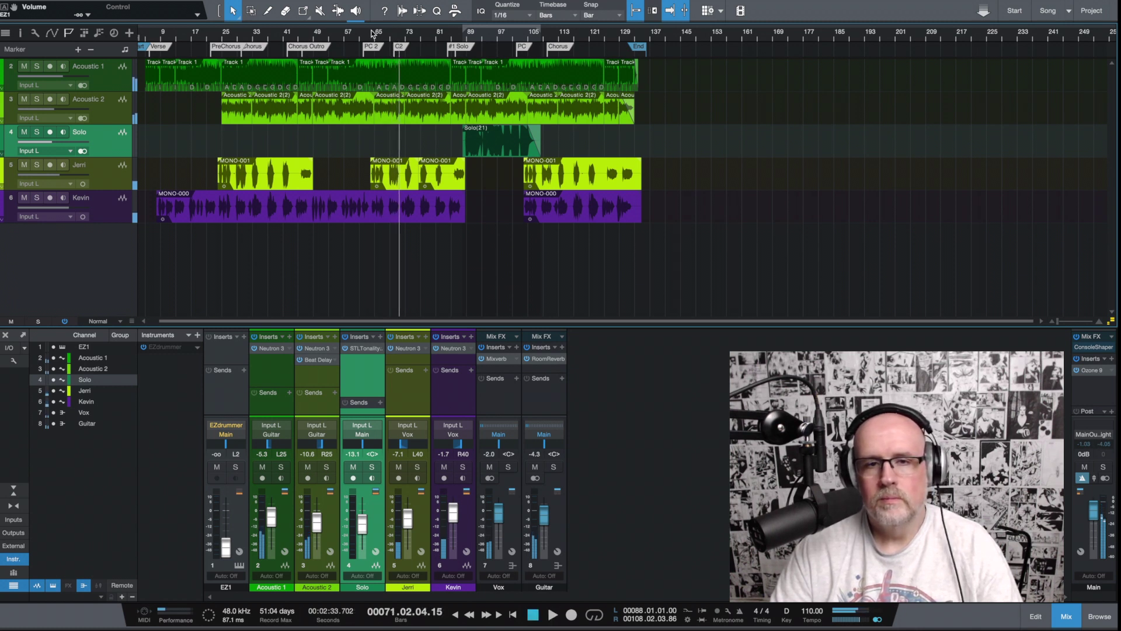
click(487, 35)
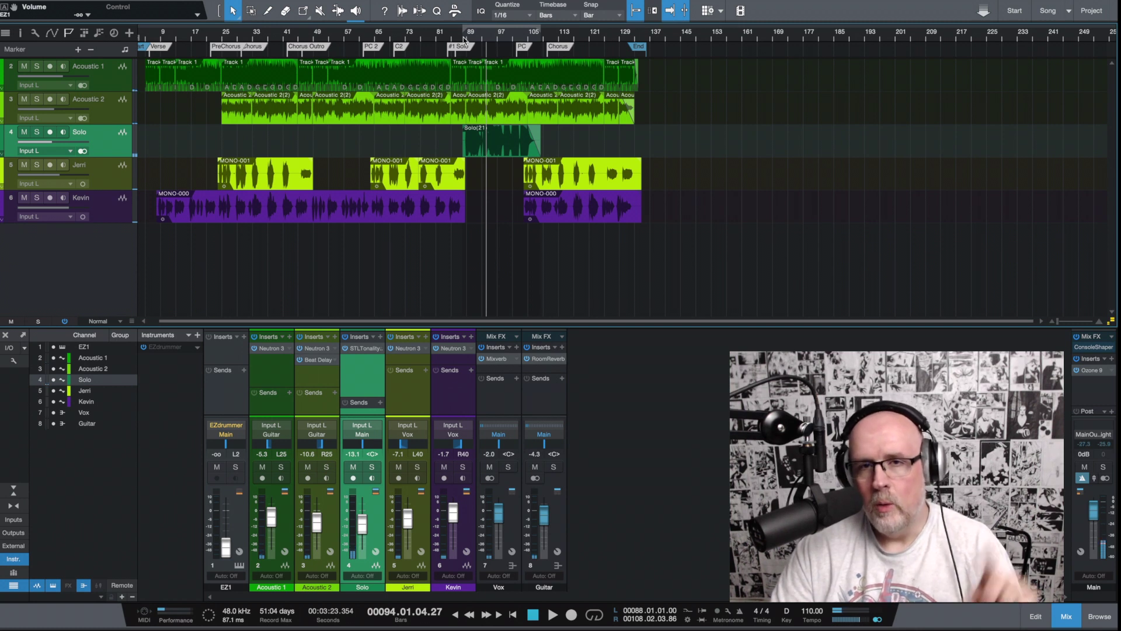